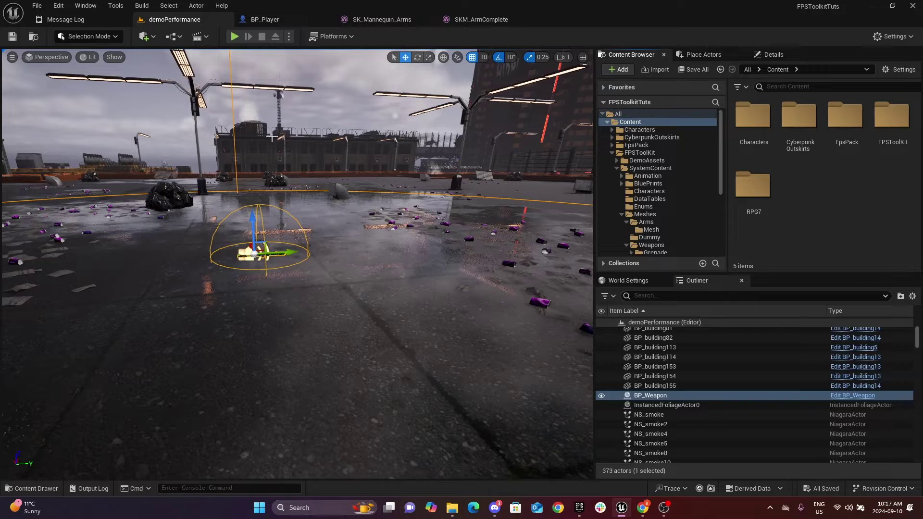
Step: Assign SKM_ArmComplete as the skeletal mesh asset of the SK_Arms component in BP_Player
click(262, 19)
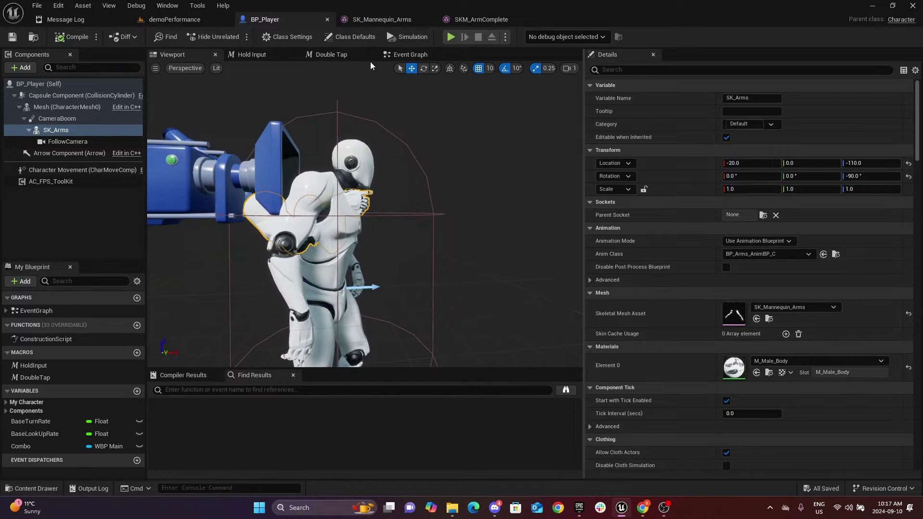
click(483, 20)
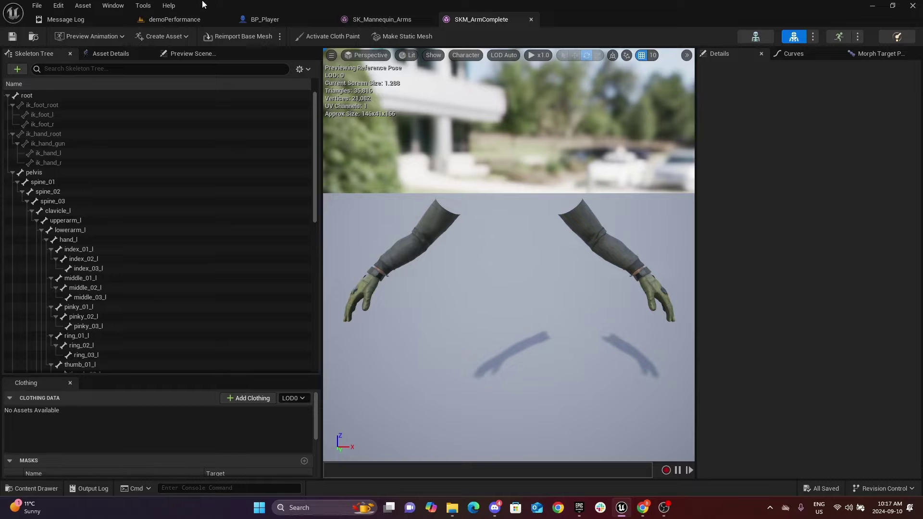
click(33, 37)
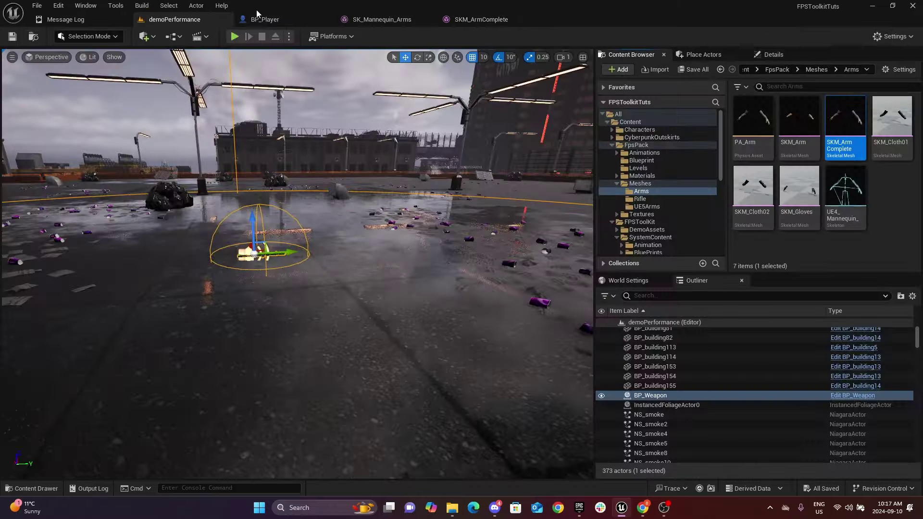
click(278, 20)
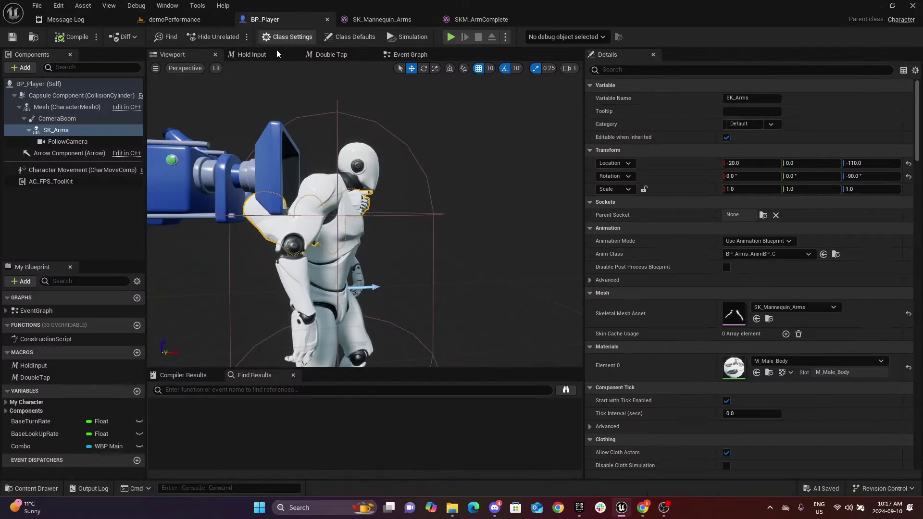
click(757, 319)
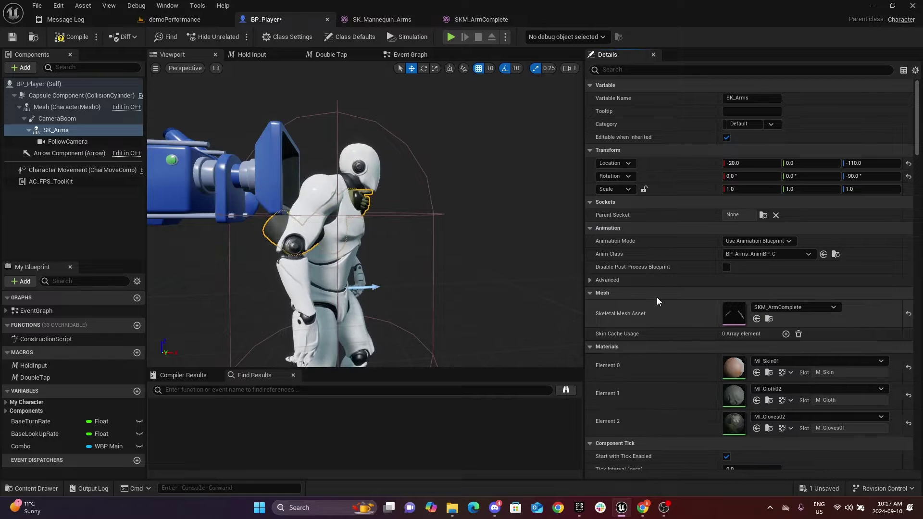
Step: Play-test the demoPerformance level to check how the gloved arms look in first person, and end the session
click(180, 20)
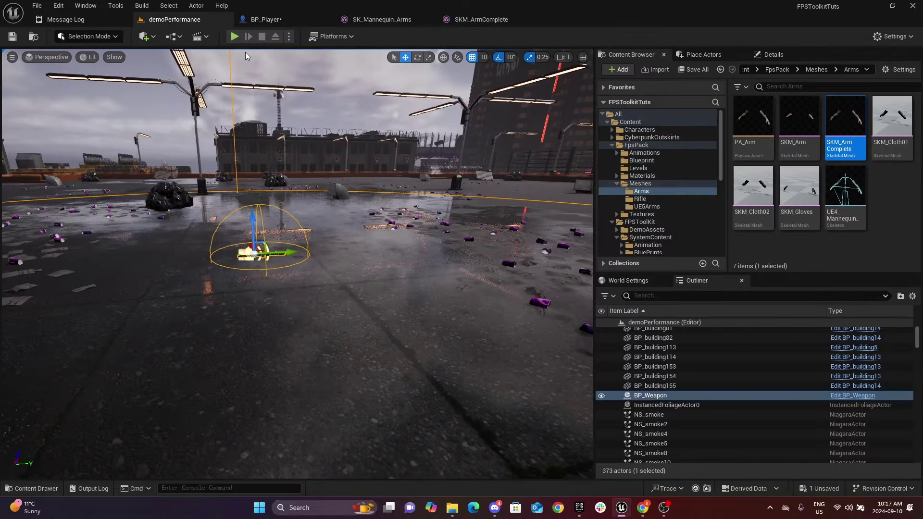
click(234, 37)
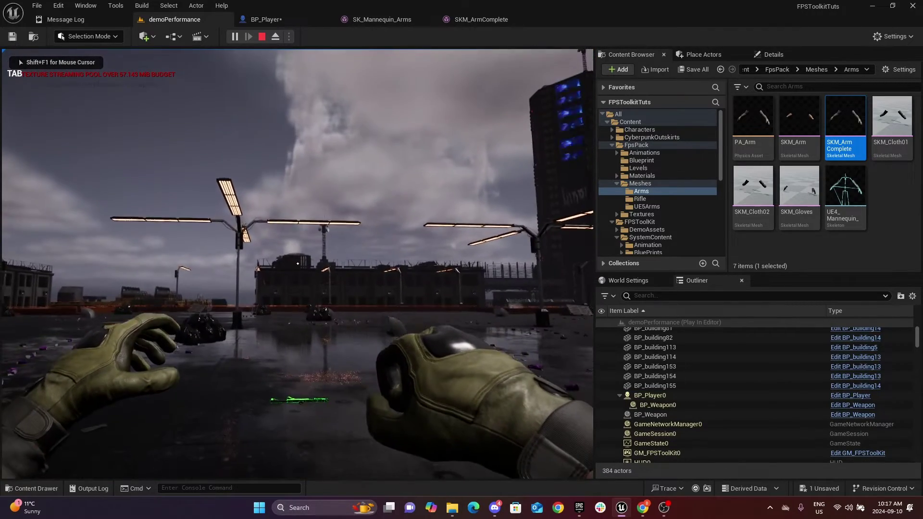
key(w)
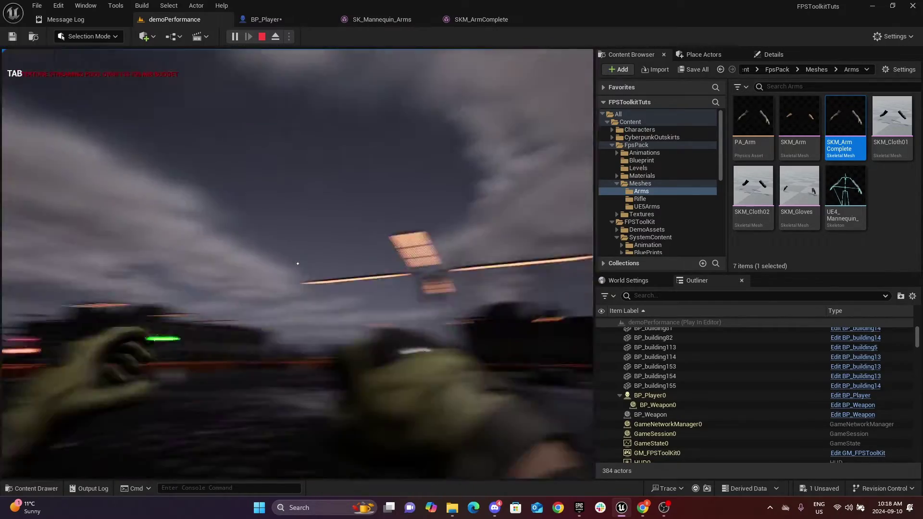
key(Escape)
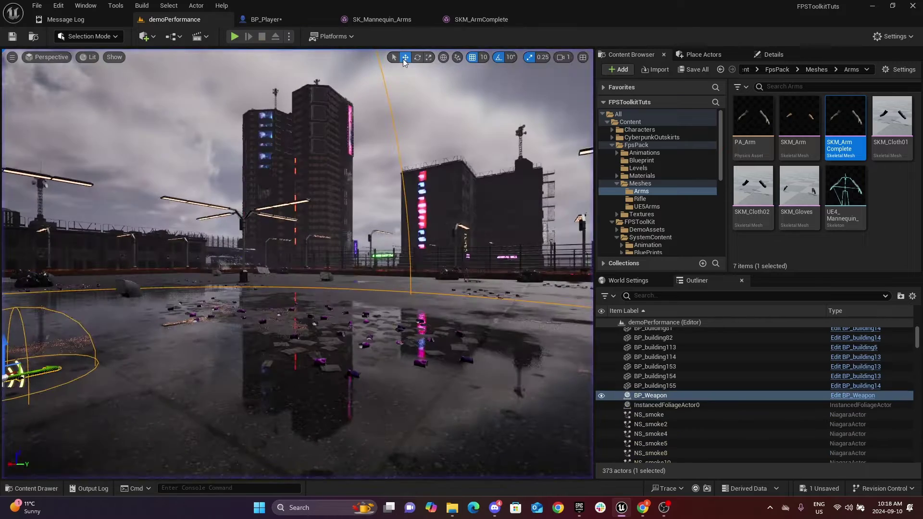
Step: Hide the bones in the skeleton tree of SK_Mannequin_Arms so only its sockets are listed
click(459, 24)
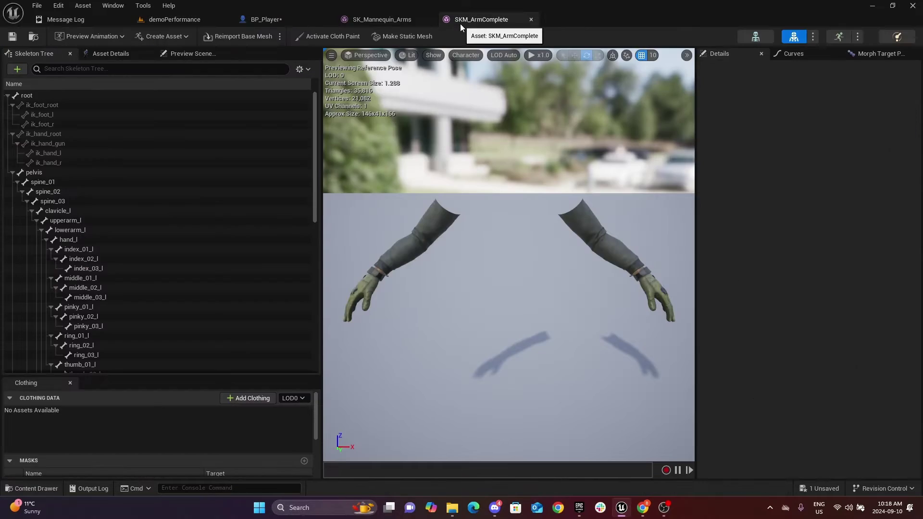
click(394, 19)
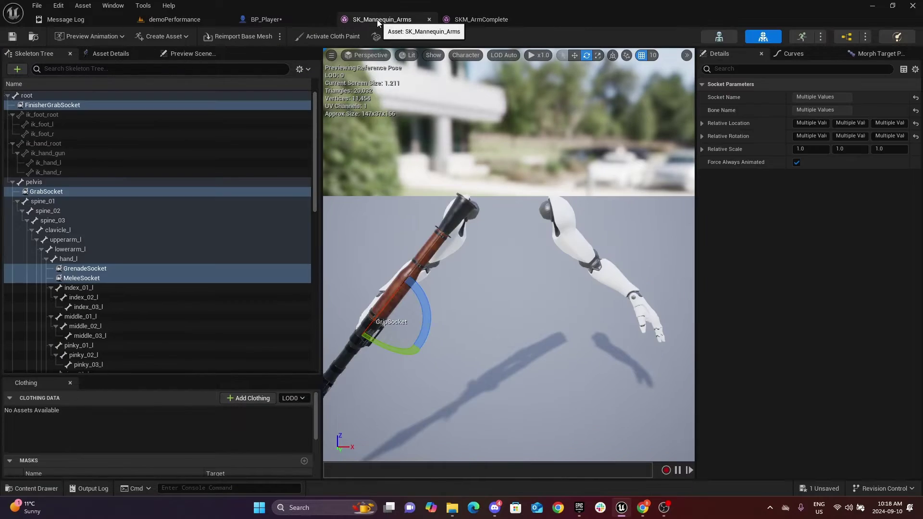
click(83, 171)
click(299, 70)
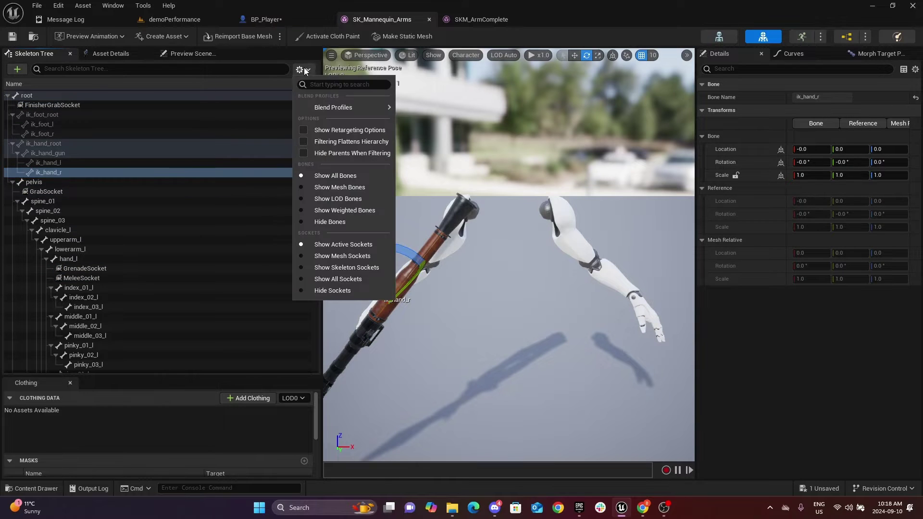
click(334, 223)
Step: Copy the FinisherGrabSocket, GrabSocket, GrenadeSocket, MeleeSocket, KnifeSocket and GripSocket from SK_Mannequin_Arms
click(38, 108)
ctrl+click(47, 124)
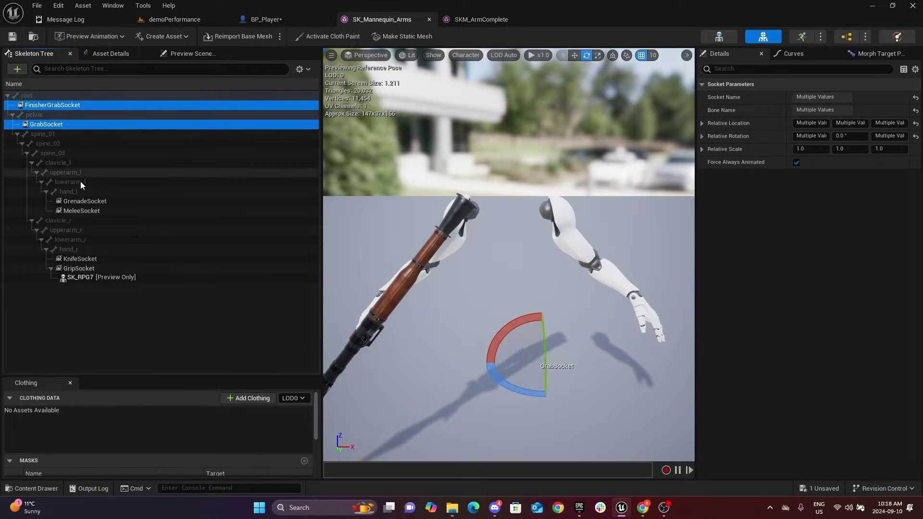
ctrl+click(85, 202)
ctrl+click(76, 213)
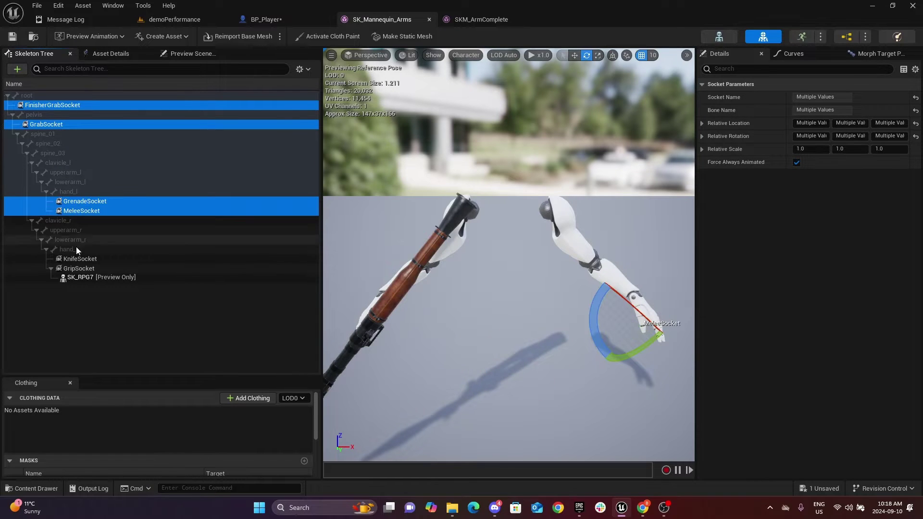
ctrl+click(76, 261)
ctrl+click(62, 271)
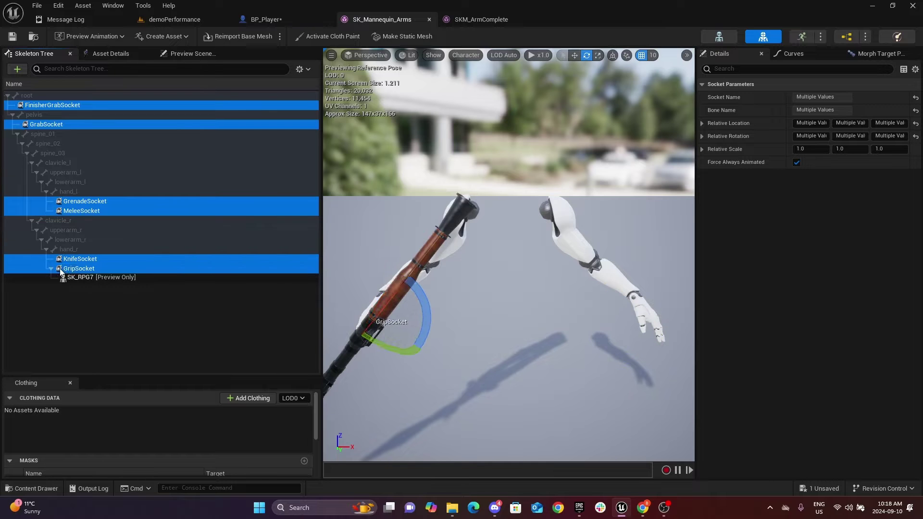
right_click(64, 270)
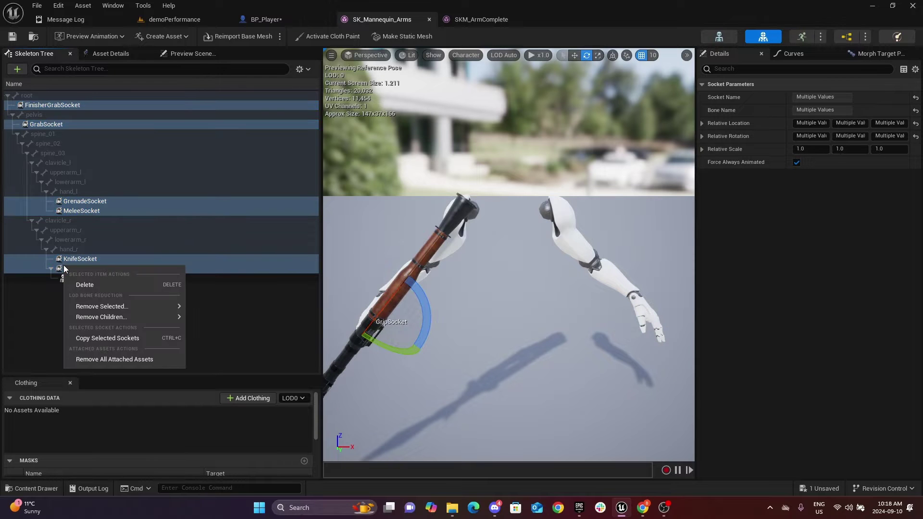
click(102, 336)
Step: Paste the copied sockets into the SKM_ArmComplete skeleton from its root bone
click(461, 20)
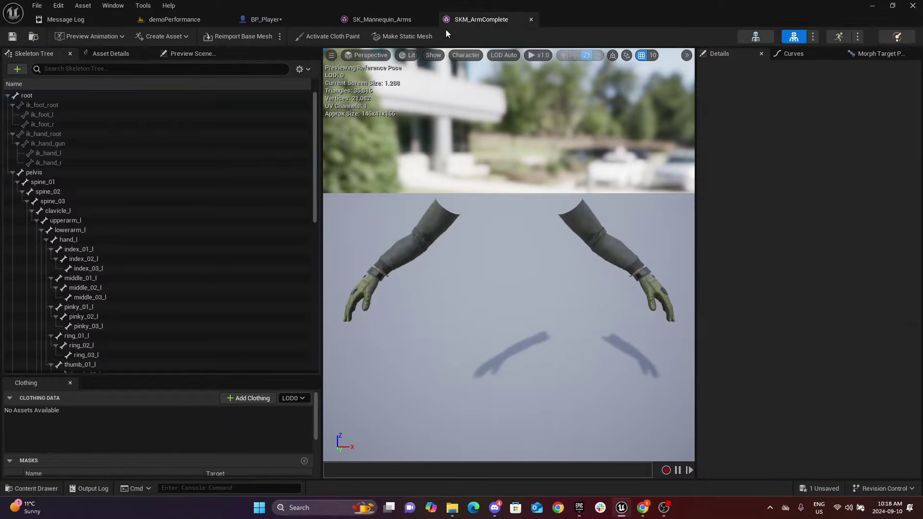
right_click(45, 99)
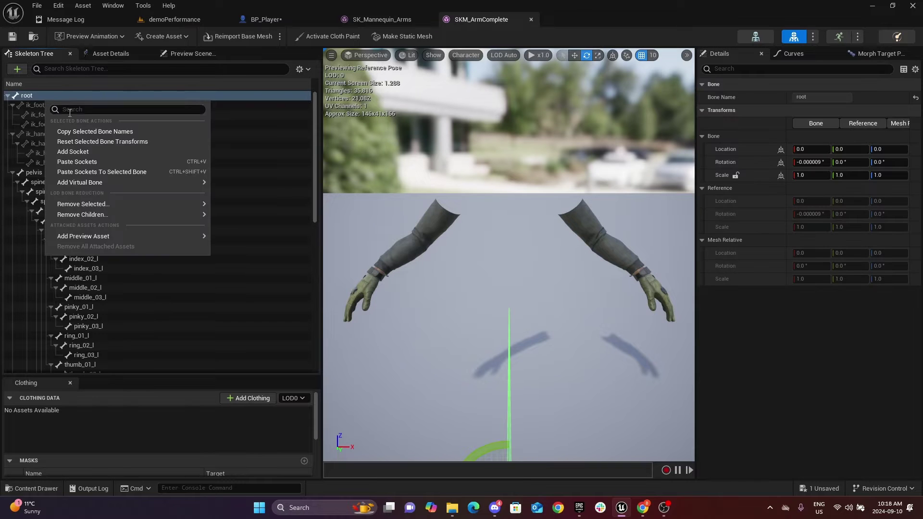
click(94, 161)
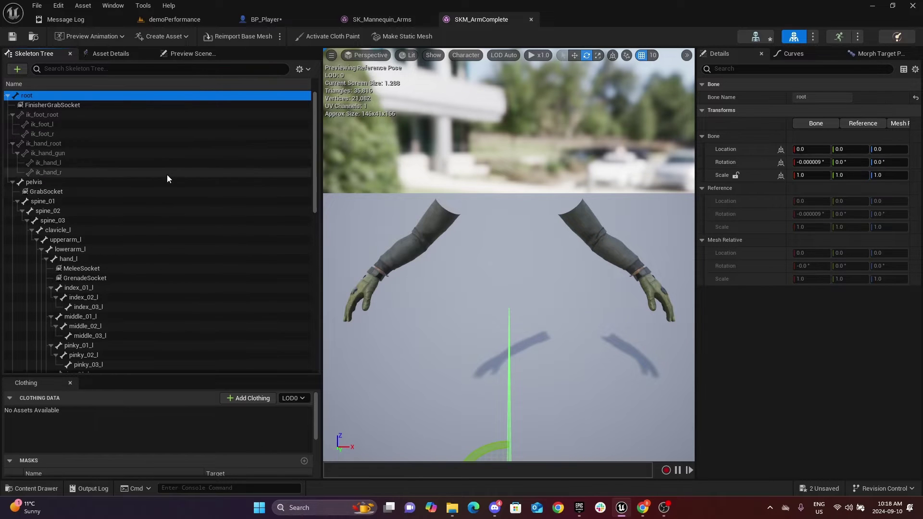
Step: Play-test the demoPerformance level, picking up the rifle to check the weapon attachment on the arms, and end the session
click(185, 23)
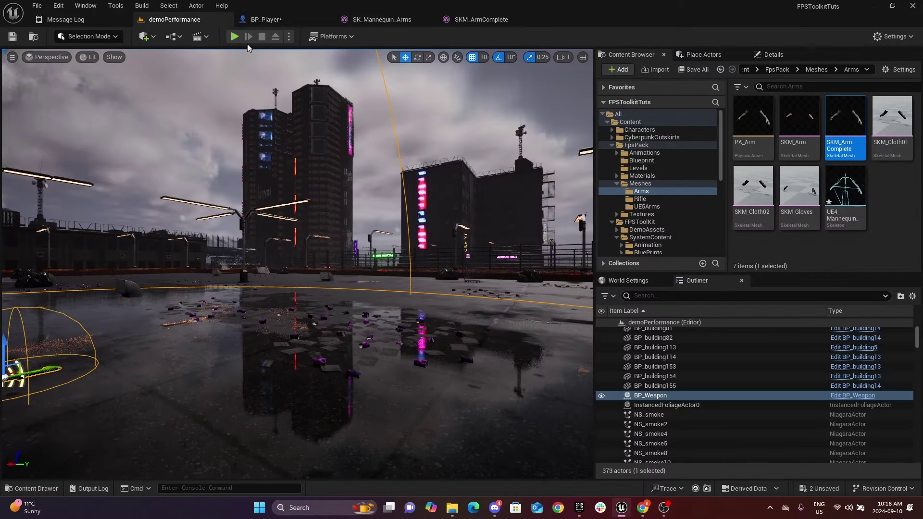
click(235, 37)
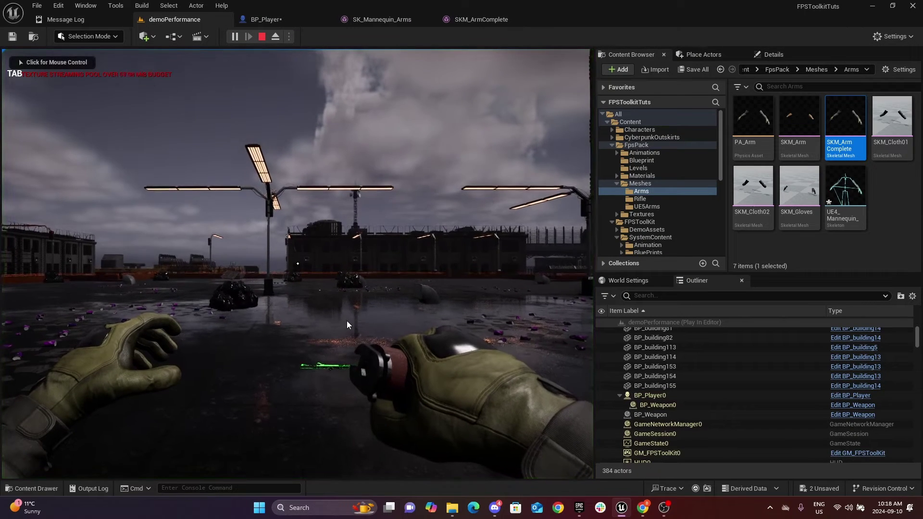
click(353, 322)
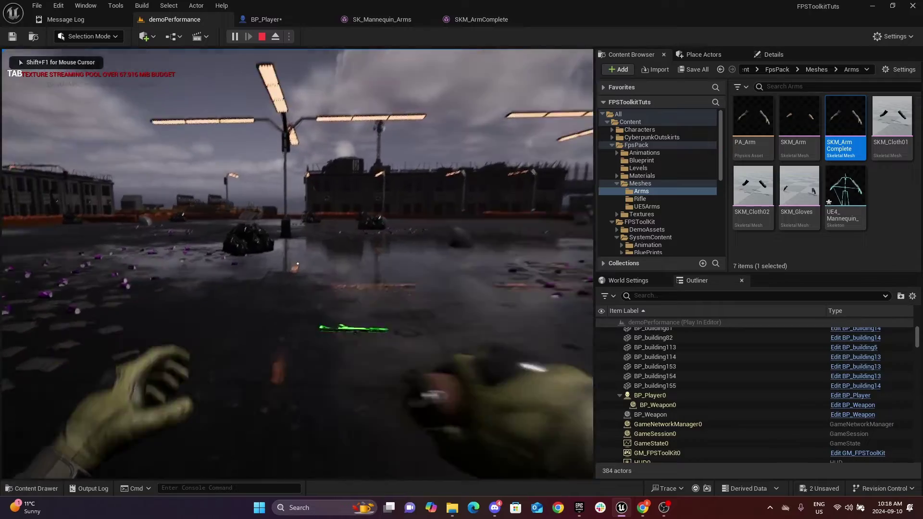
key(w)
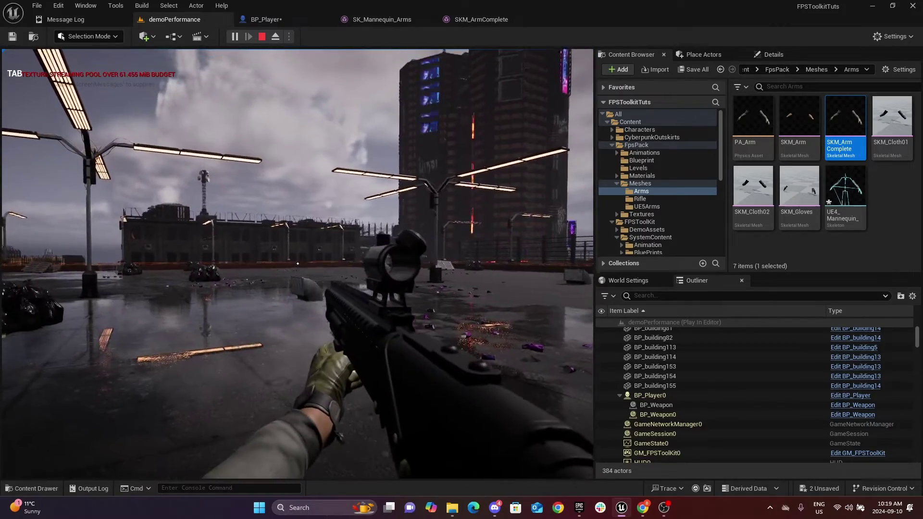
key(Escape)
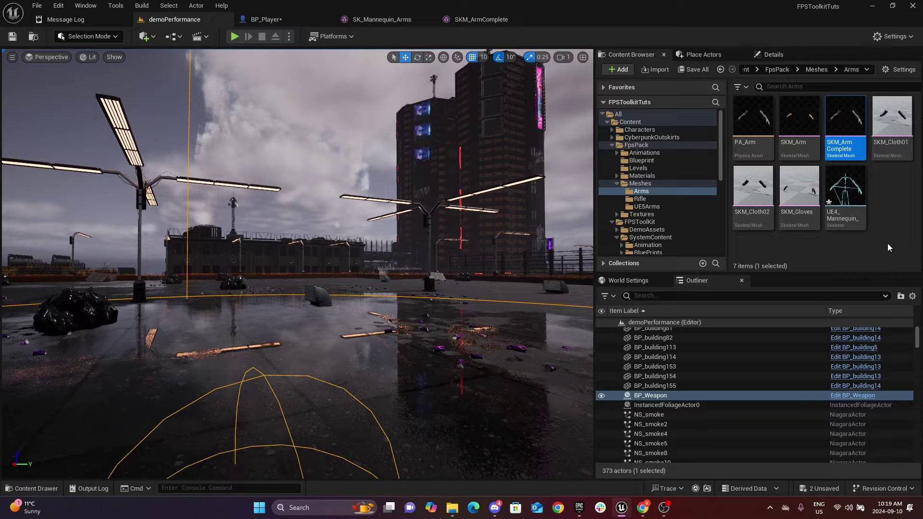
Step: Create an IK Rig from the SKM_ArmComplete skeletal mesh in the FpsPack Arms folder
right_click(836, 123)
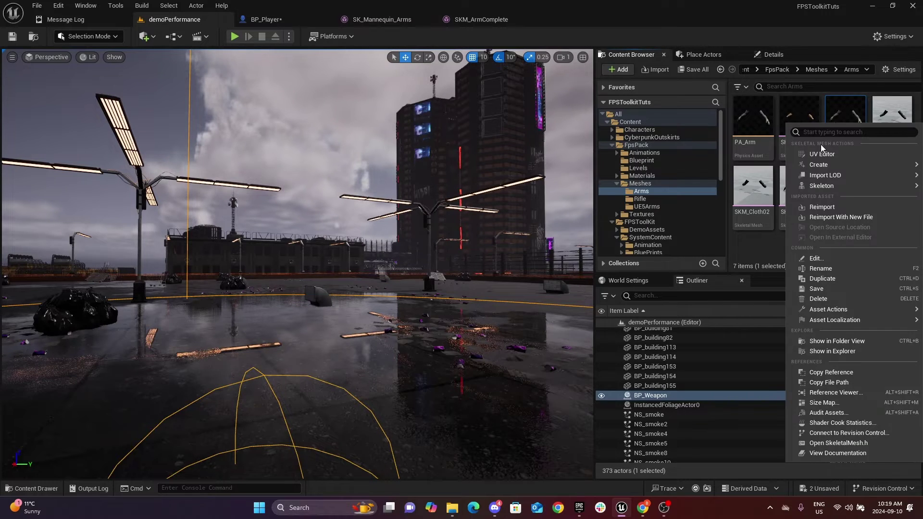
mouse_move(819, 177)
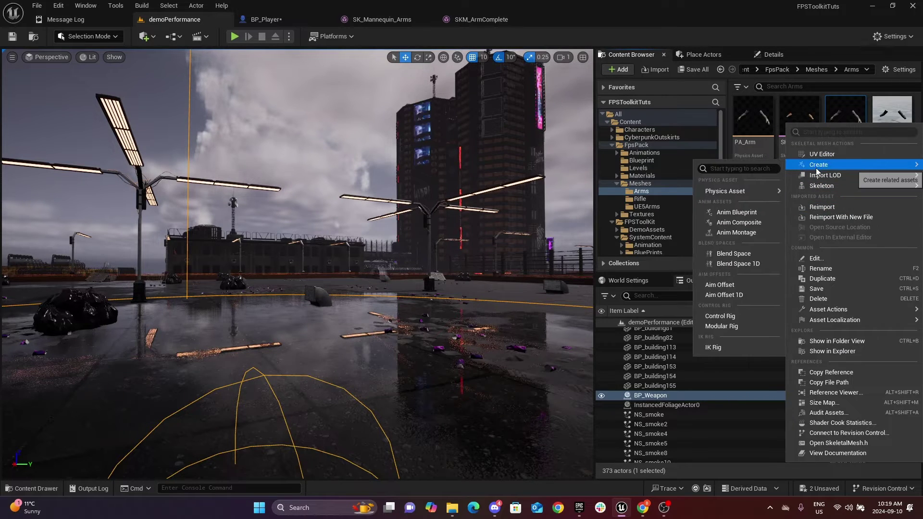
click(712, 349)
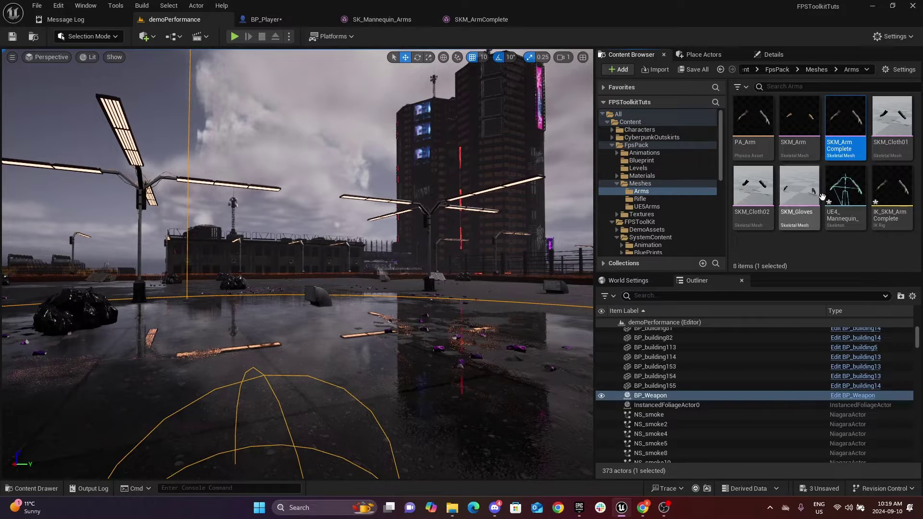
Step: Open the gloved arms' IK Rig and auto-create its full-body IK and retarget chains
double_click(893, 185)
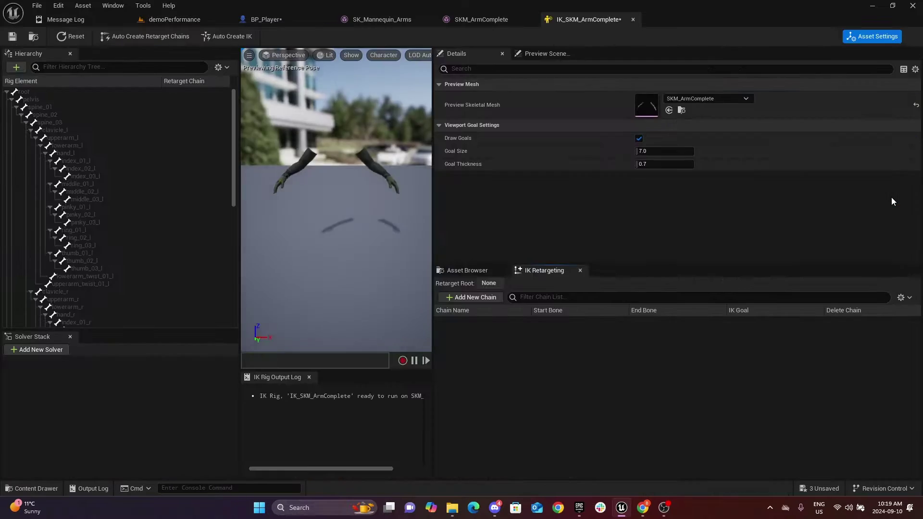
click(226, 41)
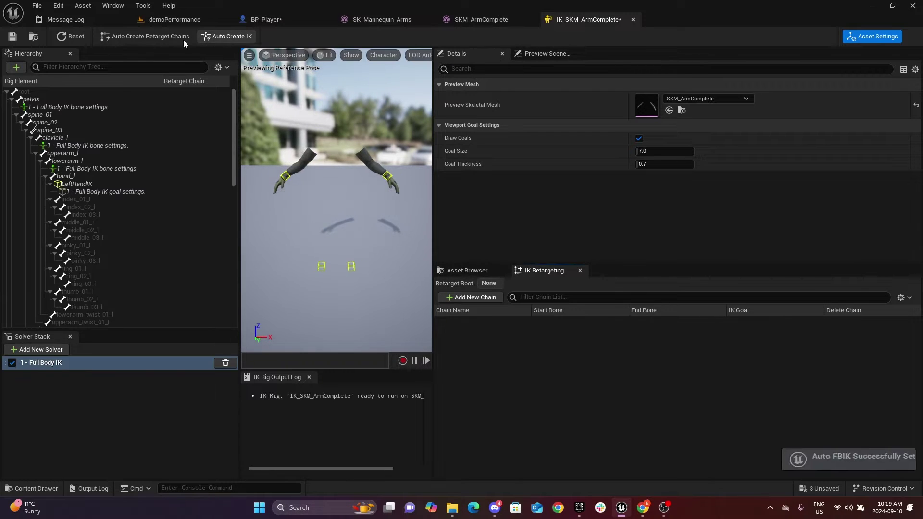
click(146, 36)
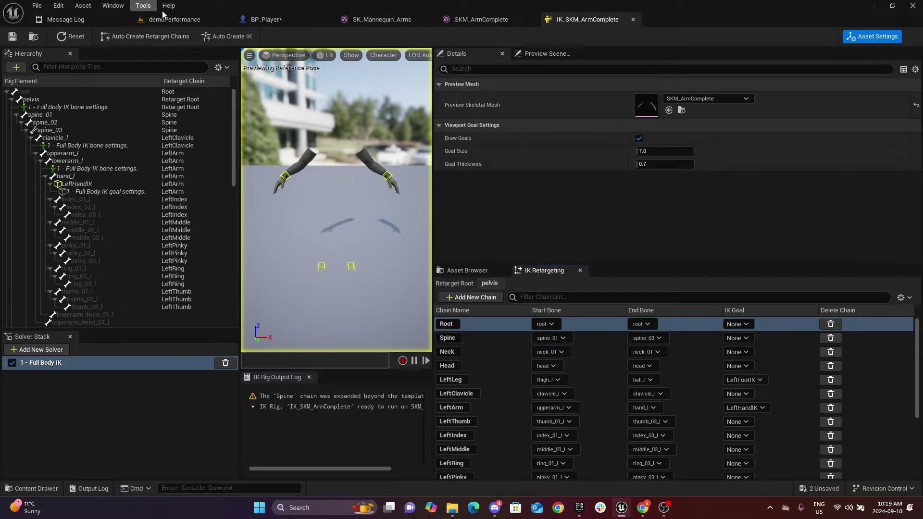
Step: Locate SK_Mannequin_Arms among the project assets, create an IK Rig from it and open the rig for editing
click(343, 22)
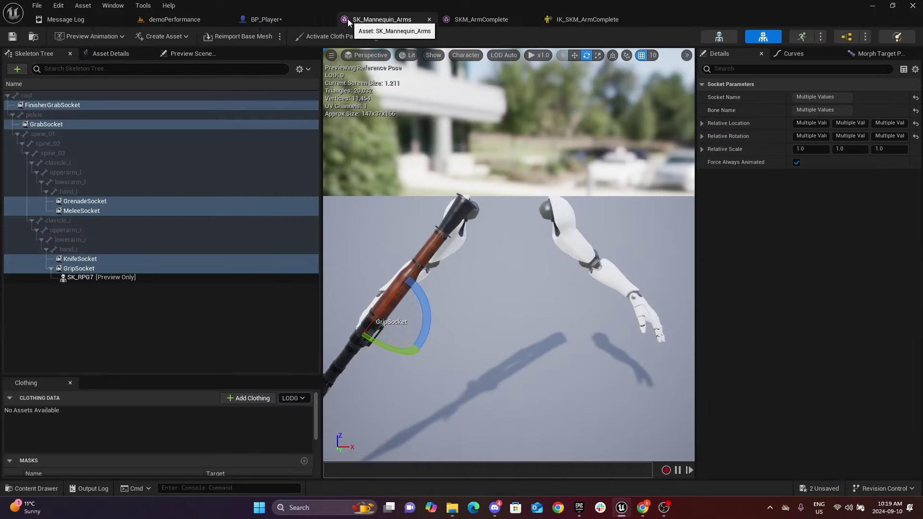
click(34, 41)
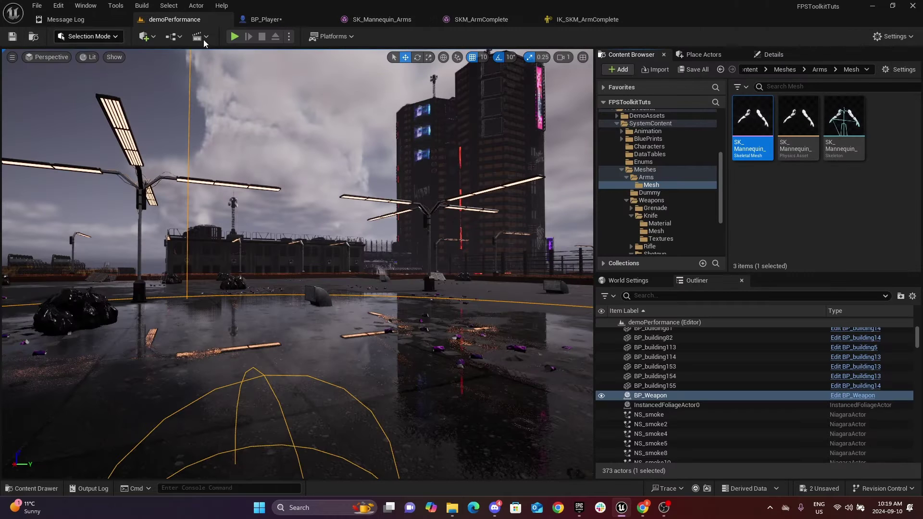
right_click(759, 122)
mouse_move(801, 166)
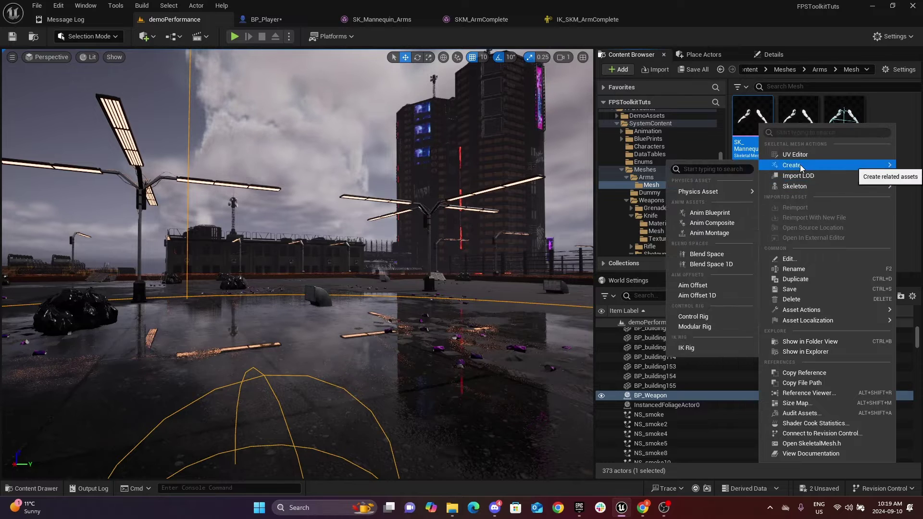
click(688, 349)
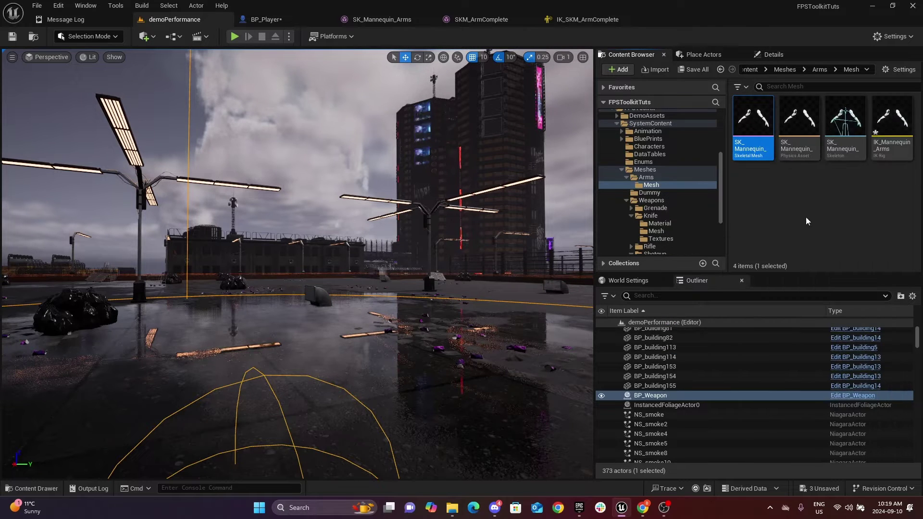
double_click(881, 132)
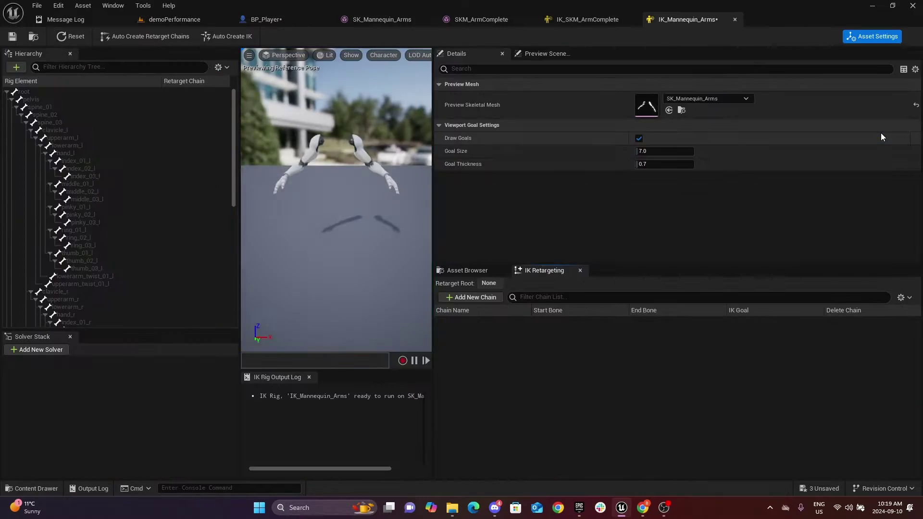
Step: Auto-create the full-body IK and the retarget chains for the IK_Mannequin_Arms rig
click(236, 37)
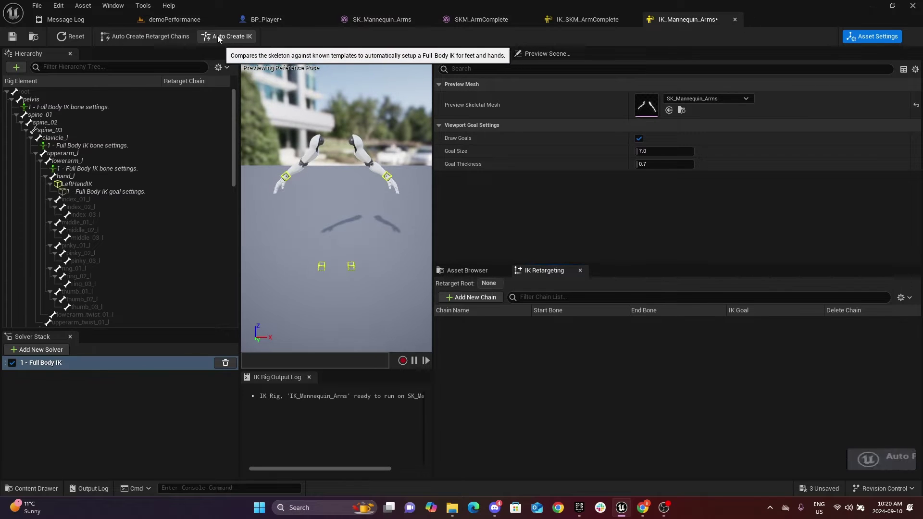
click(165, 36)
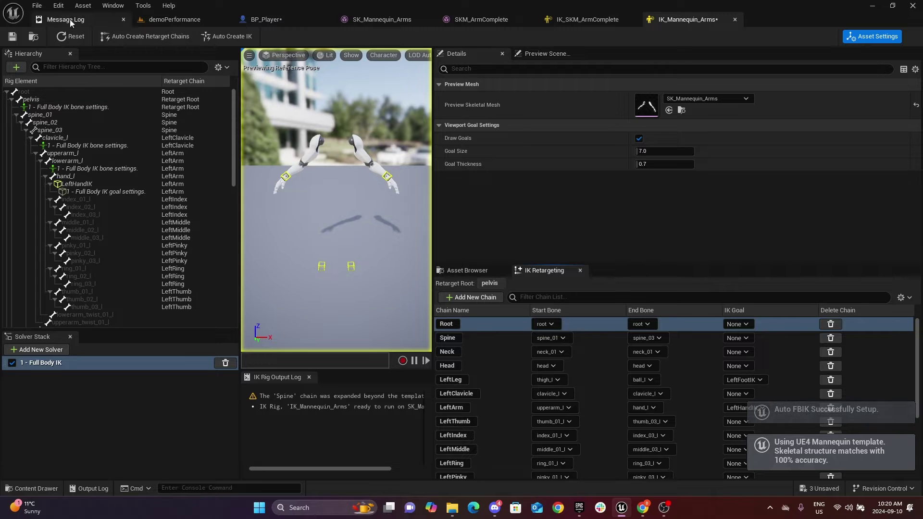
Step: Create an IK Retargeter with the default name in the mannequin arms' Mesh folder and open it for editing
click(179, 20)
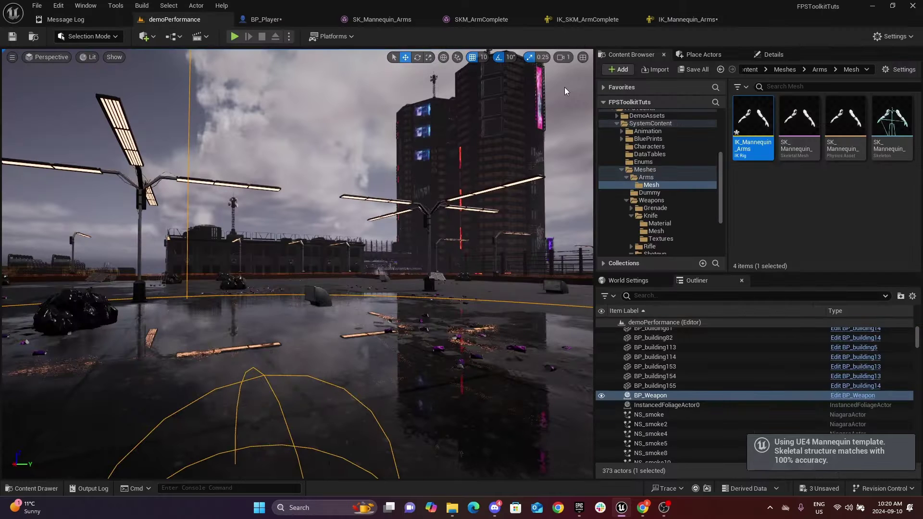
right_click(788, 201)
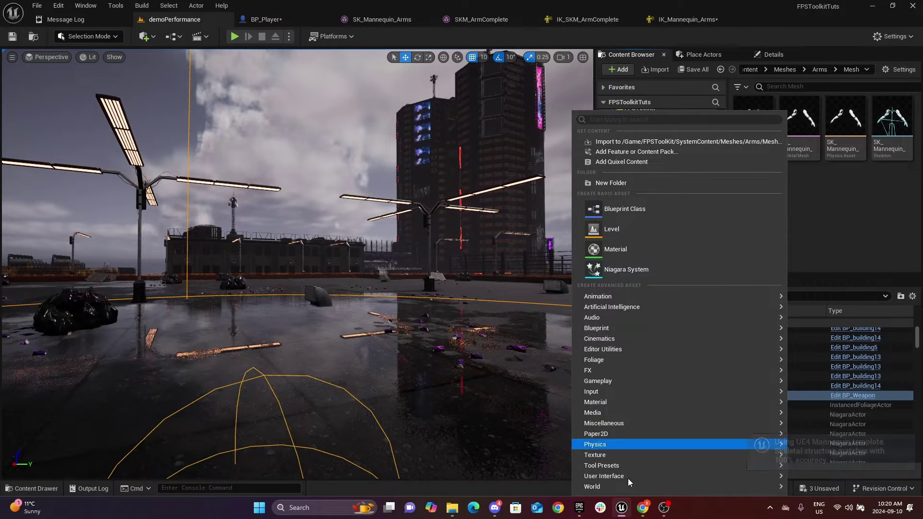
mouse_move(607, 301)
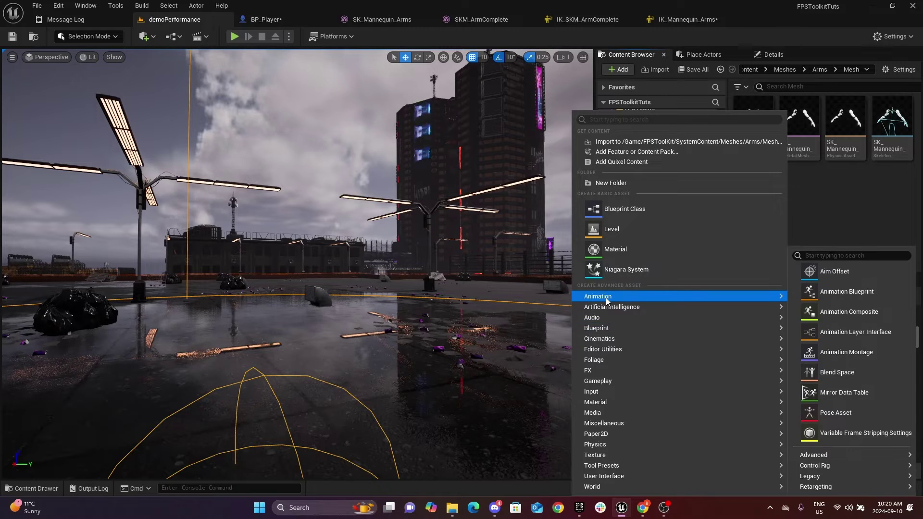
mouse_move(820, 486)
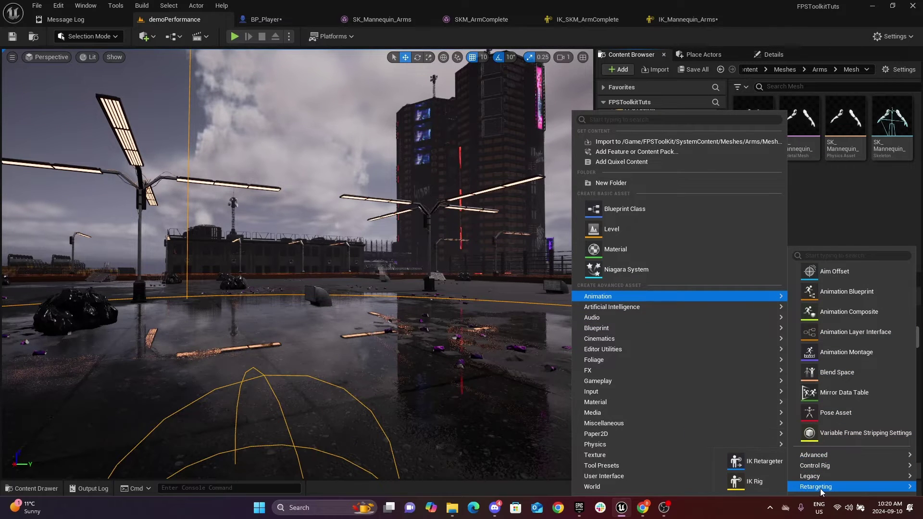
click(761, 467)
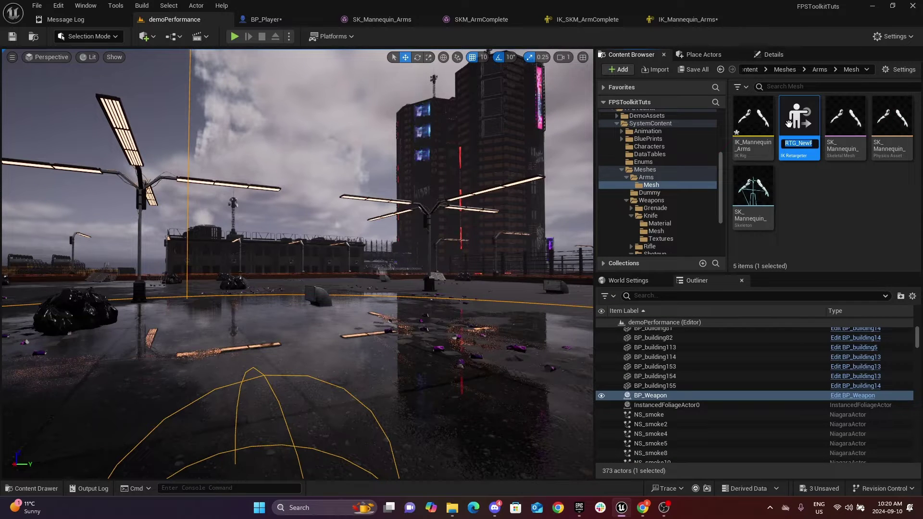
key(Return)
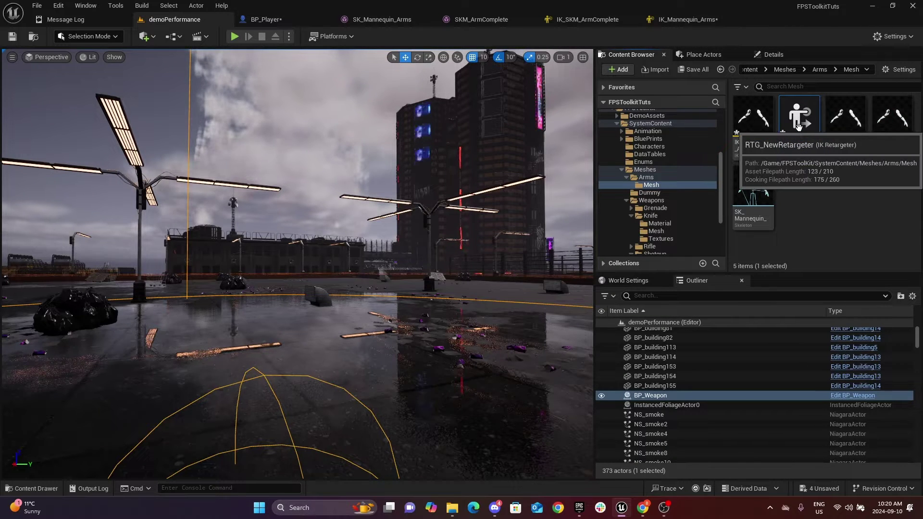
double_click(798, 125)
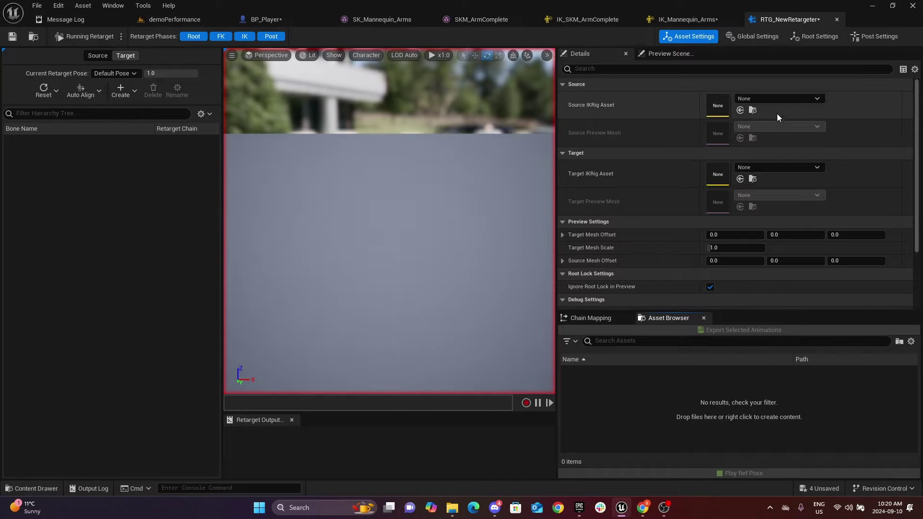
Step: Set IK_Mannequin_Arms as the retargeter's source rig and IK_SKM_ArmComplete as its target, and preview the A_M9B_Inspect animation
click(775, 99)
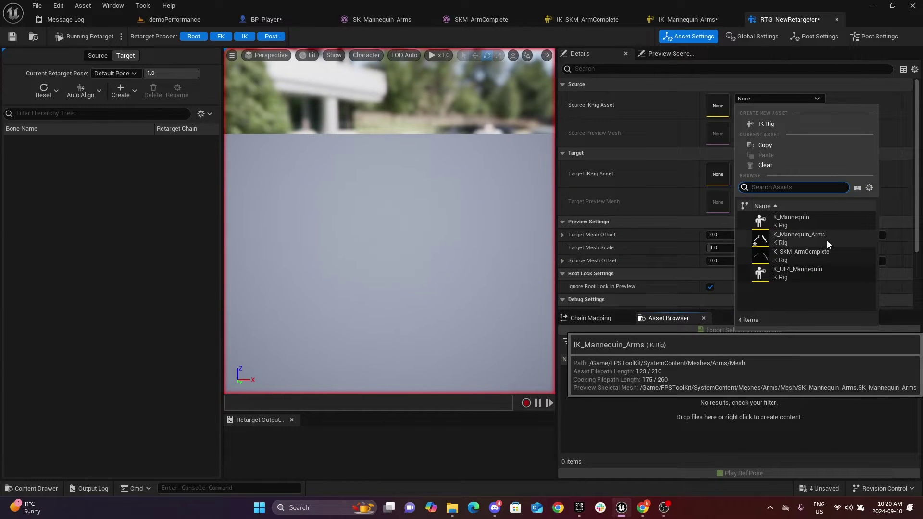
click(827, 241)
click(783, 169)
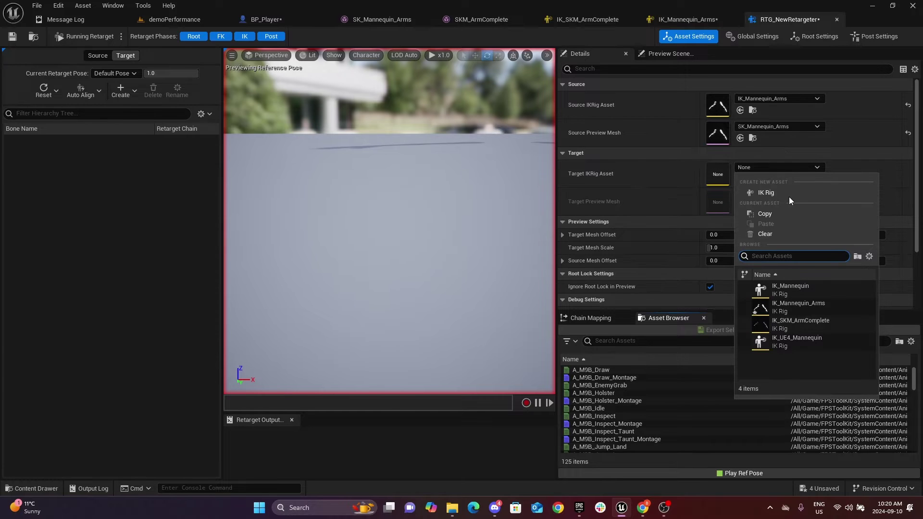
click(815, 320)
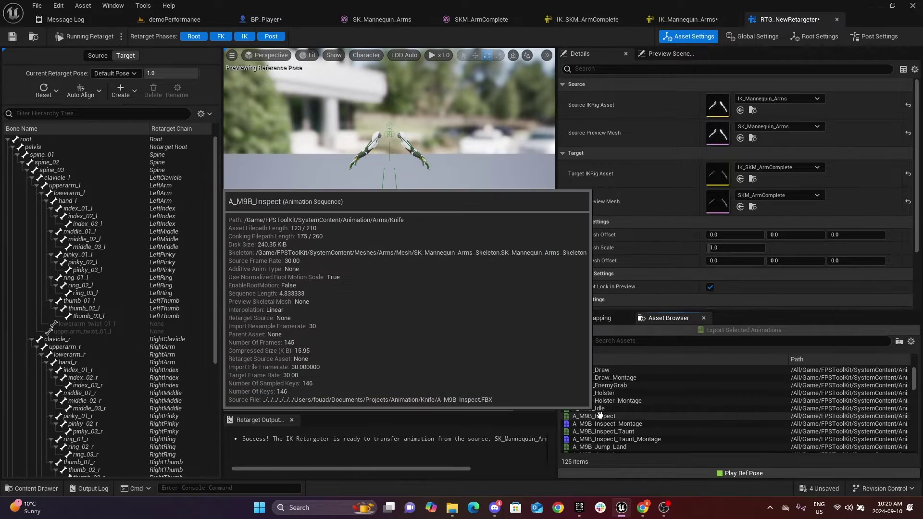
click(600, 416)
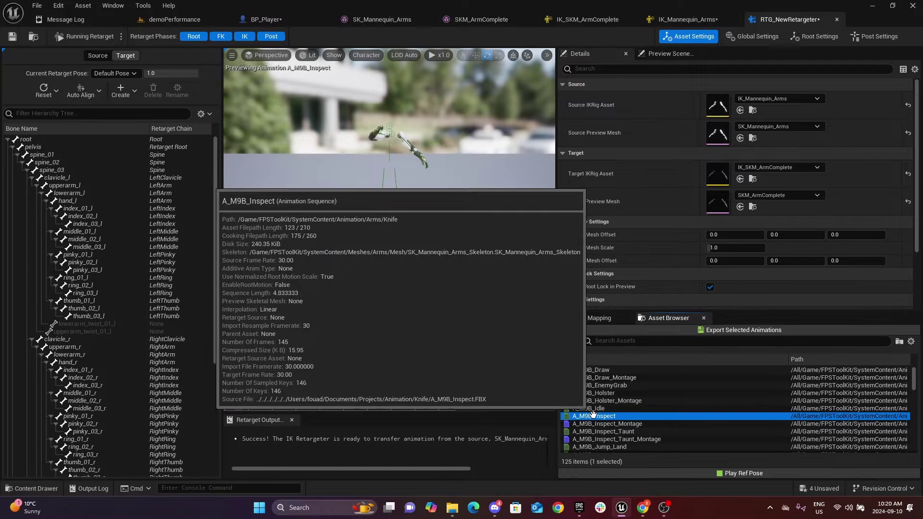
drag(427, 268, 444, 214)
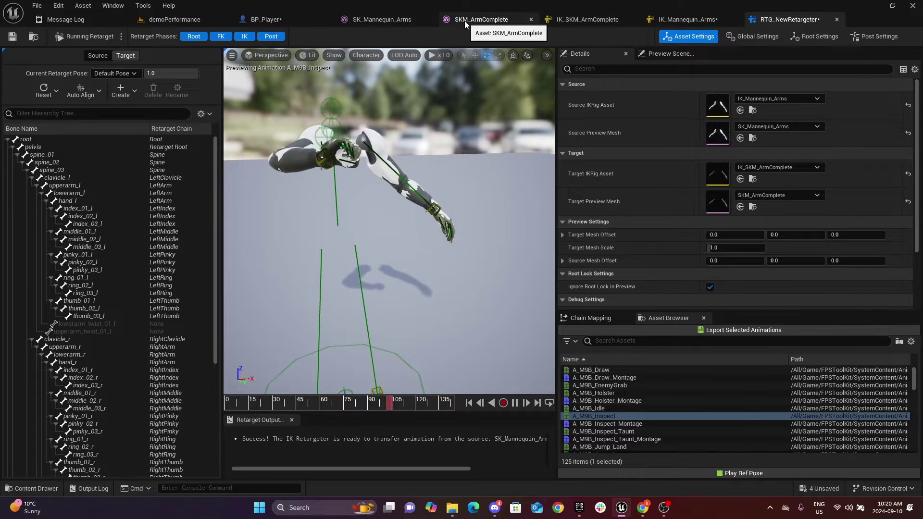
Step: Locate SKM_ArmComplete among the project assets, create an Animation Blueprint from it and open the blueprint
click(481, 19)
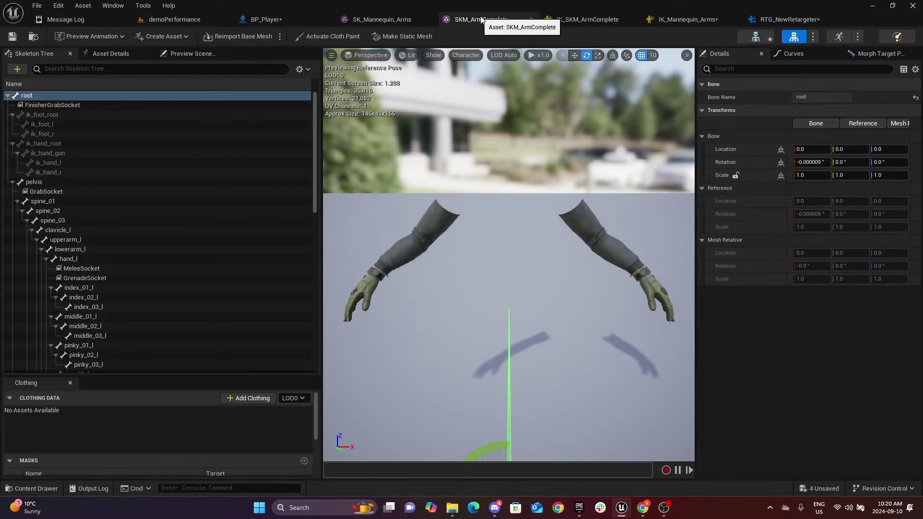
click(33, 37)
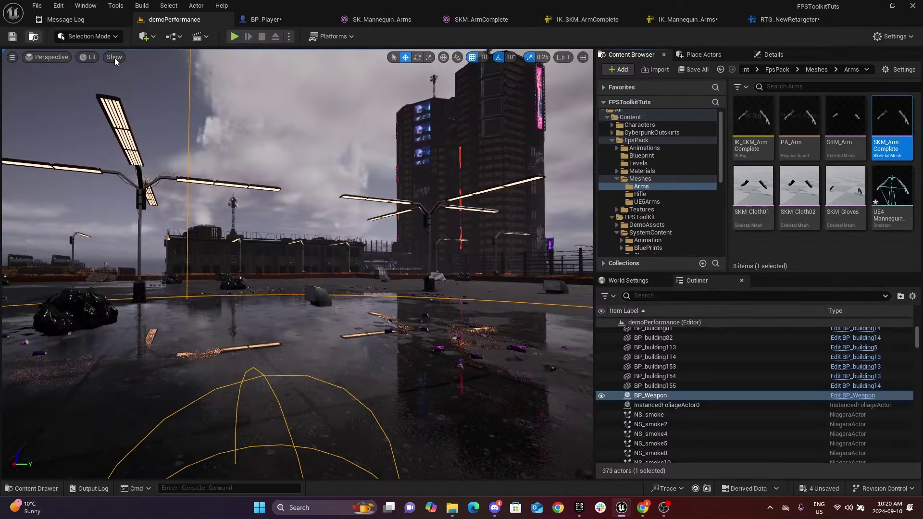
right_click(904, 126)
mouse_move(838, 170)
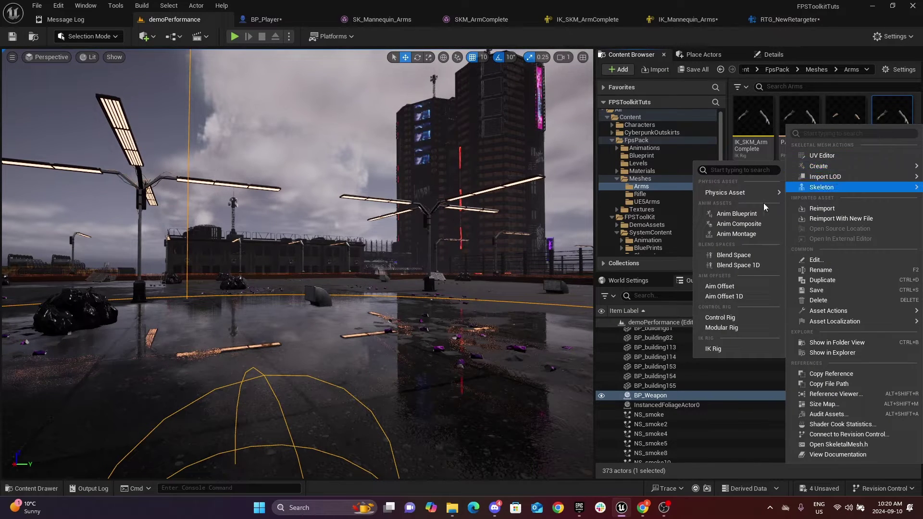
click(739, 217)
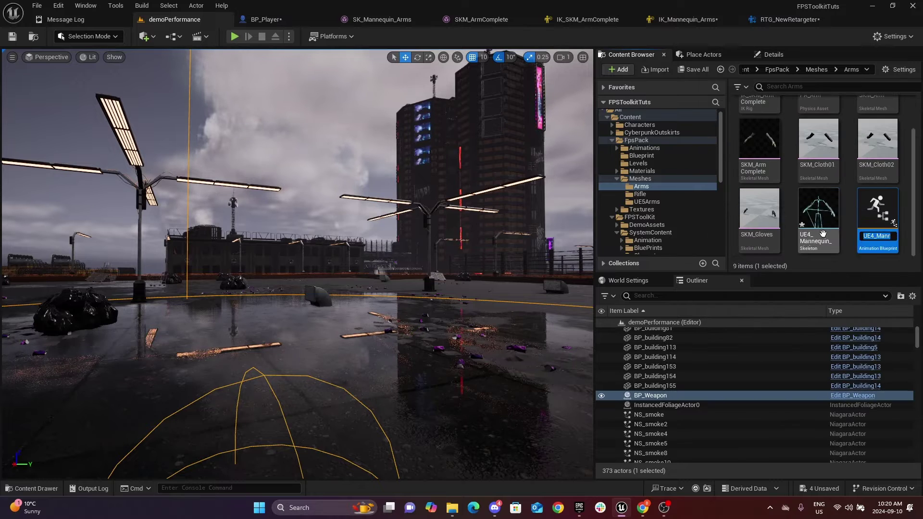
double_click(887, 206)
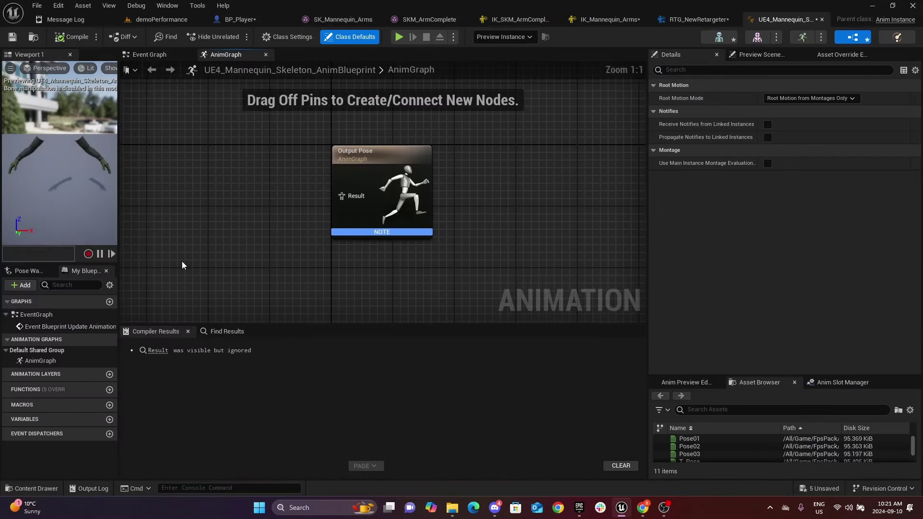
Step: Add a Retarget Pose From Mesh node to the AnimGraph and connect it to the Output Pose result
right_click(183, 172)
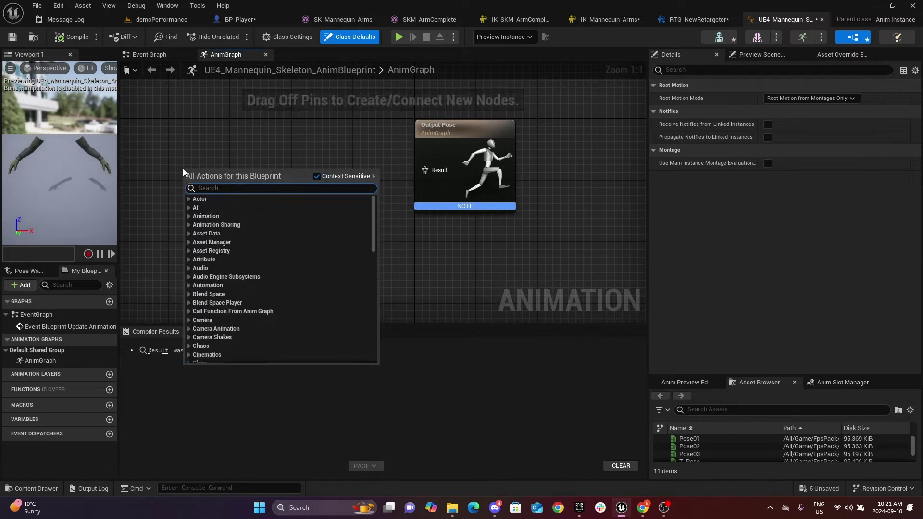
text(re)
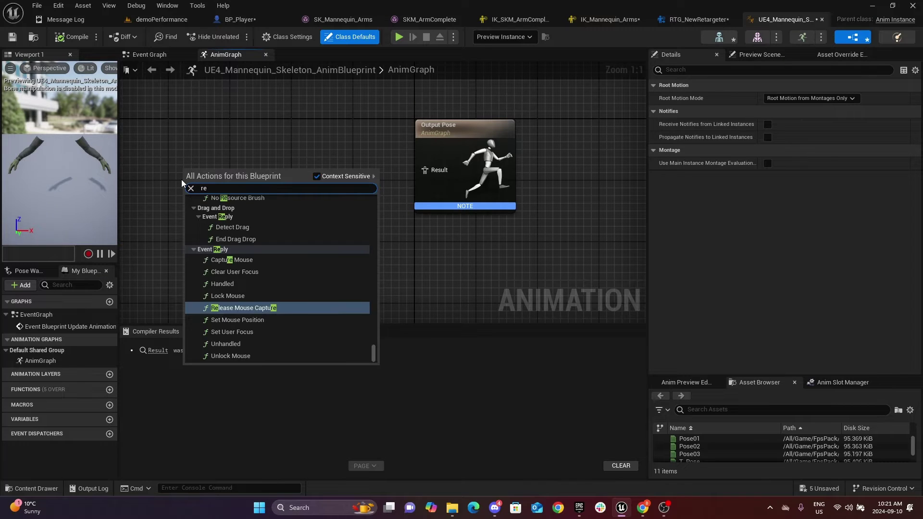
text(targe)
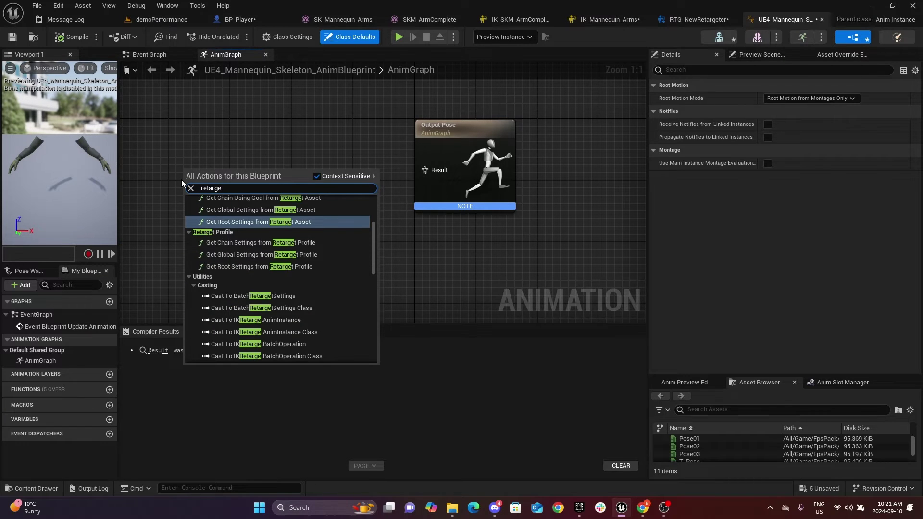
text(t po)
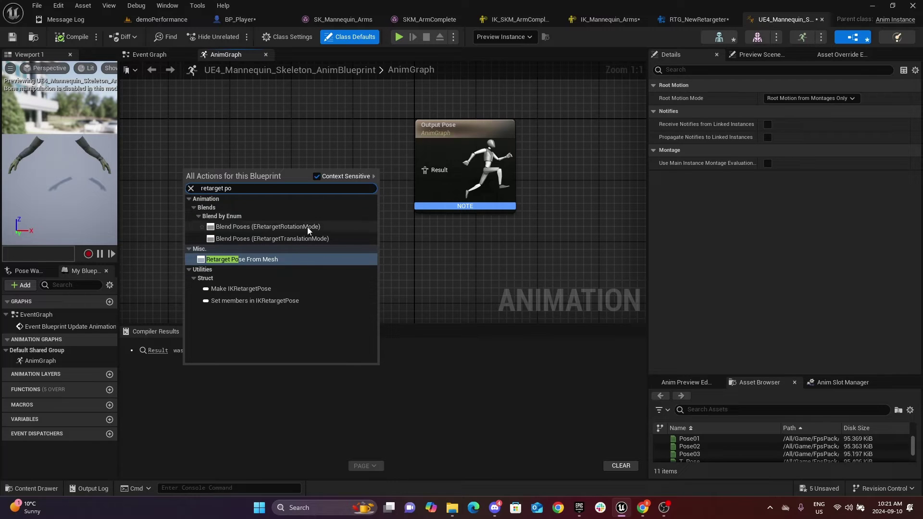
click(298, 259)
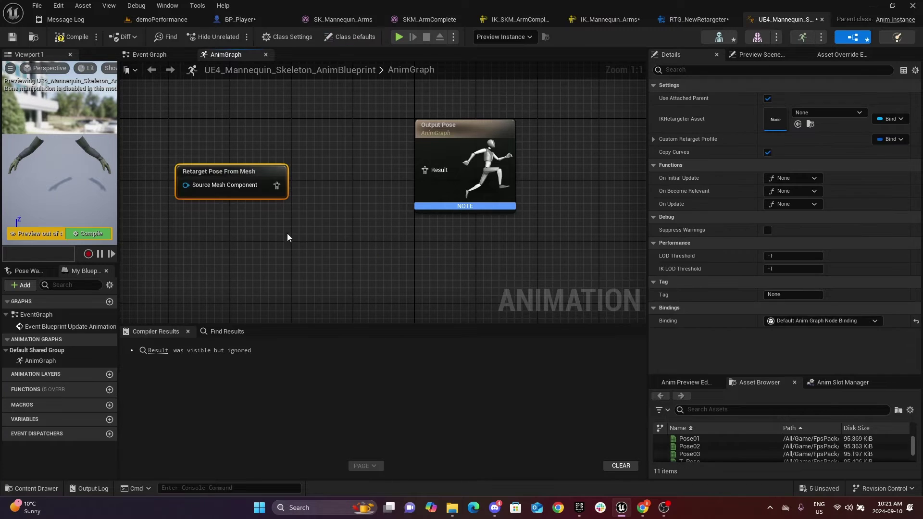
drag(436, 176, 435, 177)
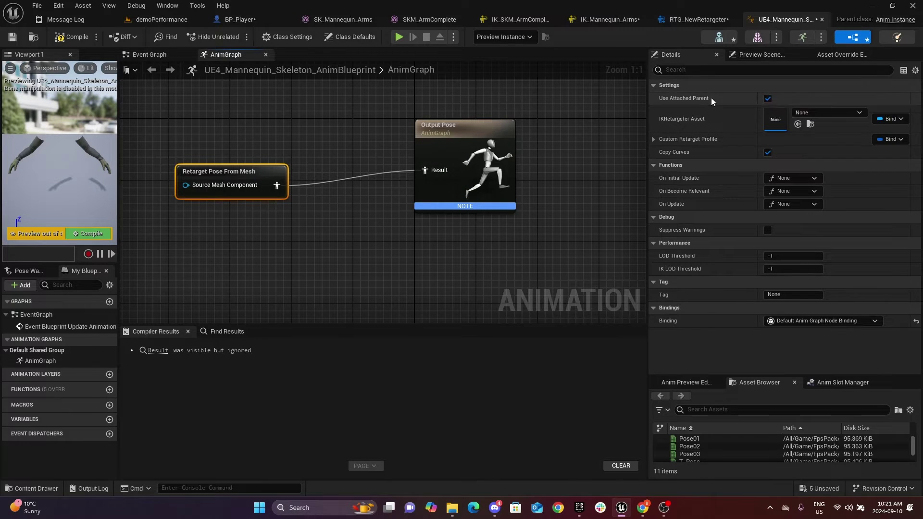
Step: Assign RTG_NewRetargeter as the retarget node's IKRetargeter asset and compile the Animation Blueprint
click(829, 112)
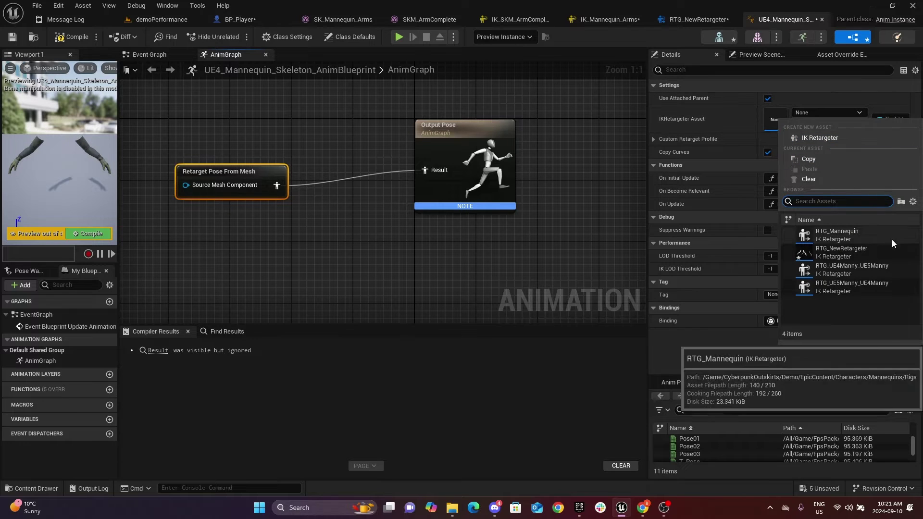
click(879, 255)
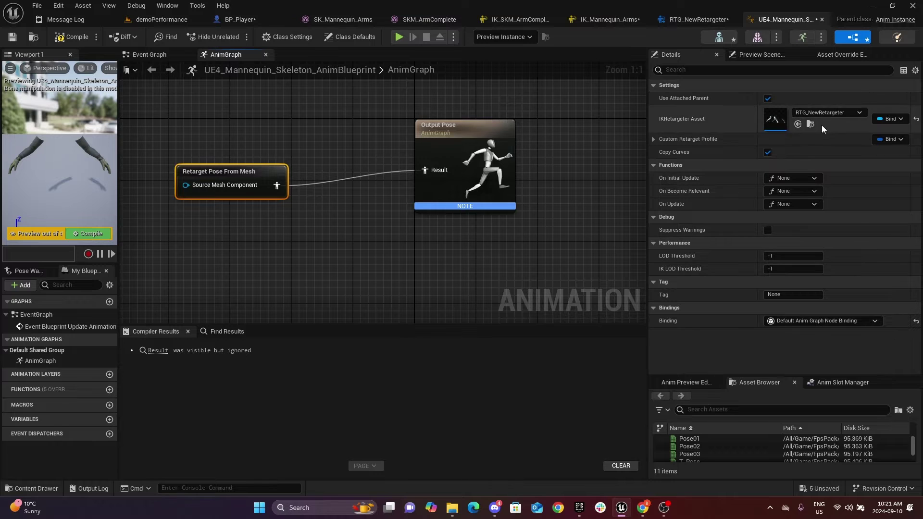
click(71, 38)
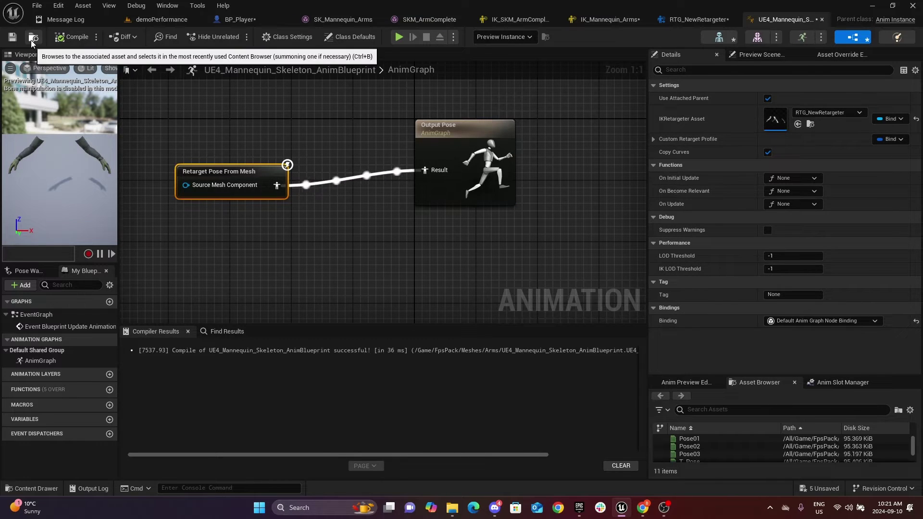
click(33, 38)
Step: Duplicate the SK_Arms component in BP_Player, name the copy SK_ArmsVisual and make it a child of SK_Arms
click(243, 20)
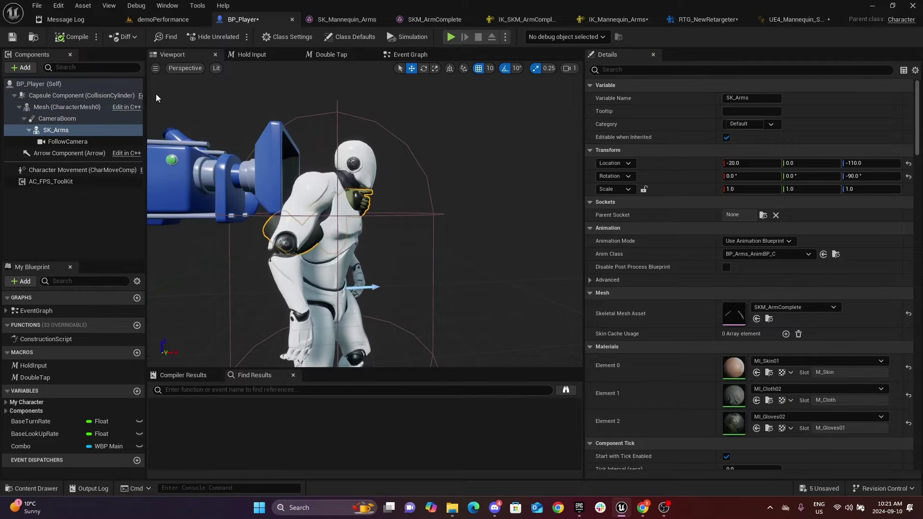
right_click(80, 131)
click(115, 217)
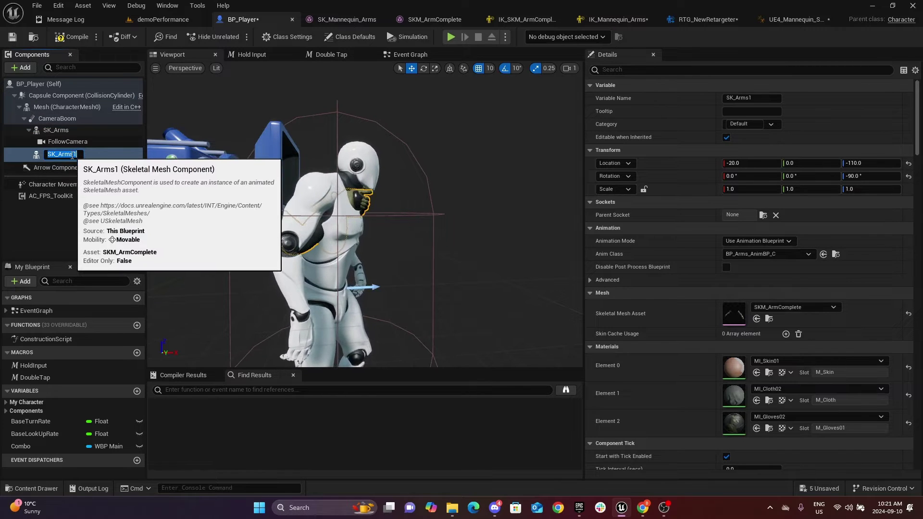
drag(73, 155, 109, 144)
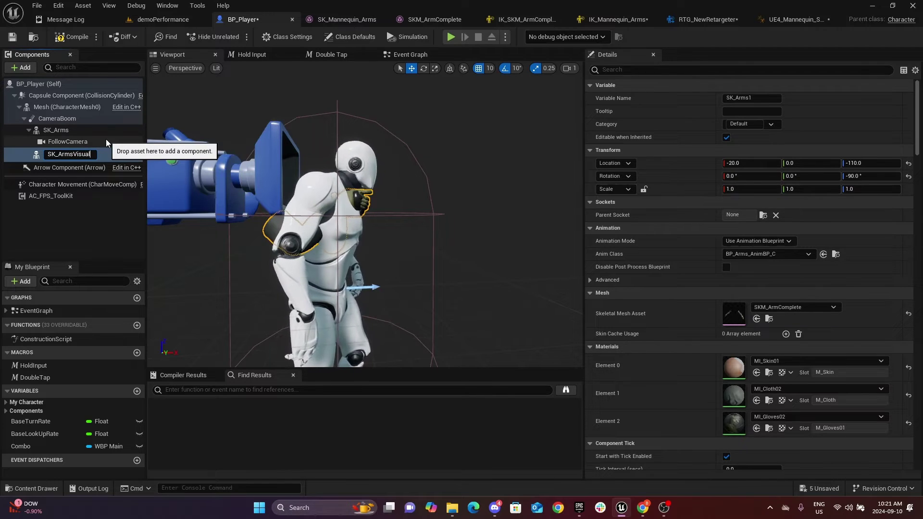
text(Visual)
key(Return)
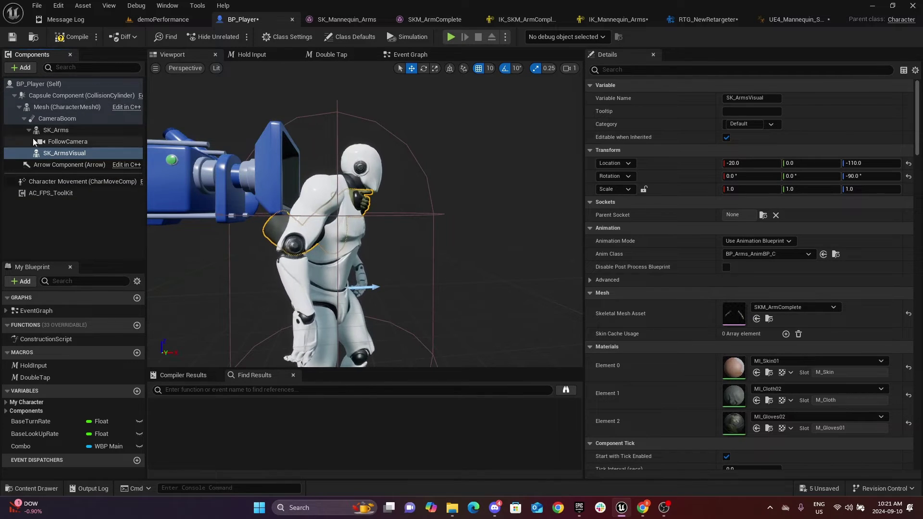
drag(56, 153, 76, 133)
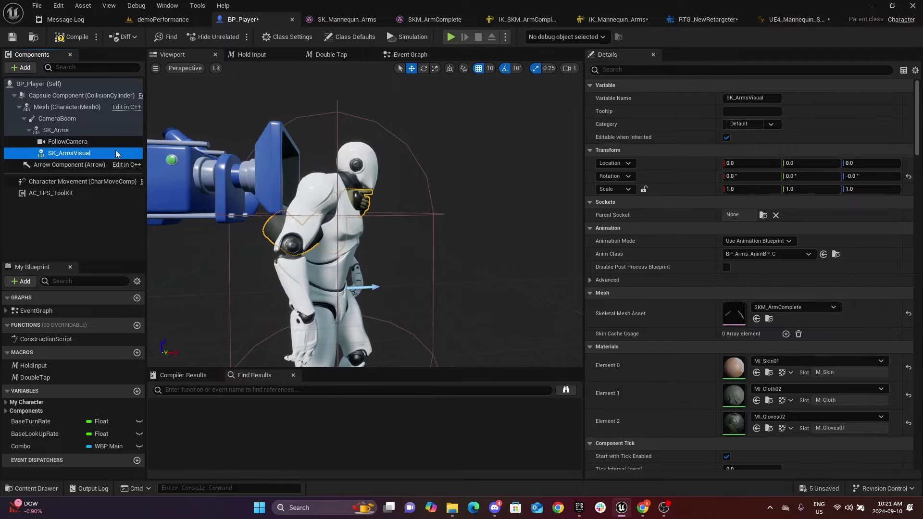
Step: Set the Skeletal Mesh Asset of the SK_Arms component to SK_Mannequin_Arms
click(100, 132)
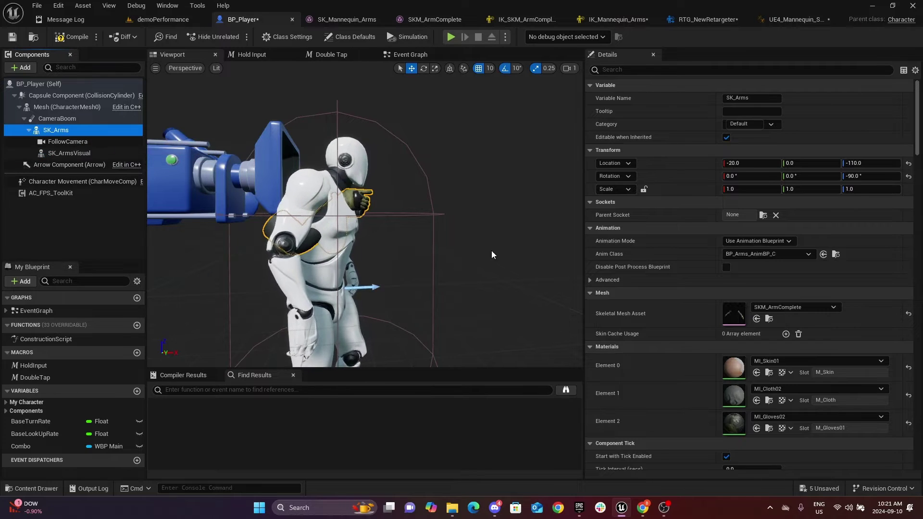
click(808, 309)
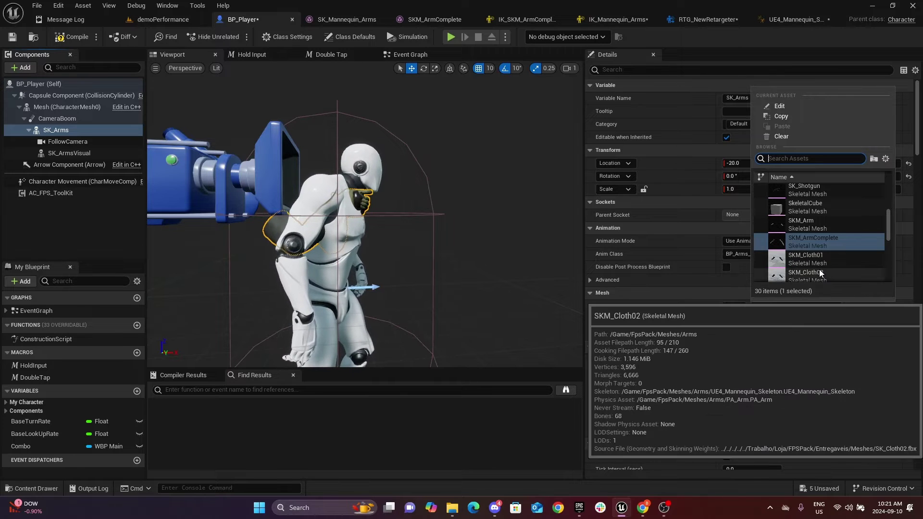
text(arm)
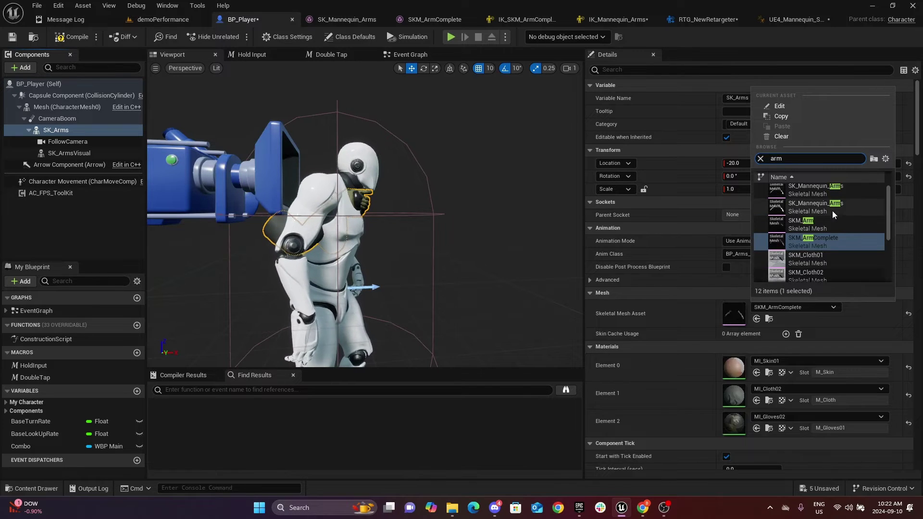
click(834, 214)
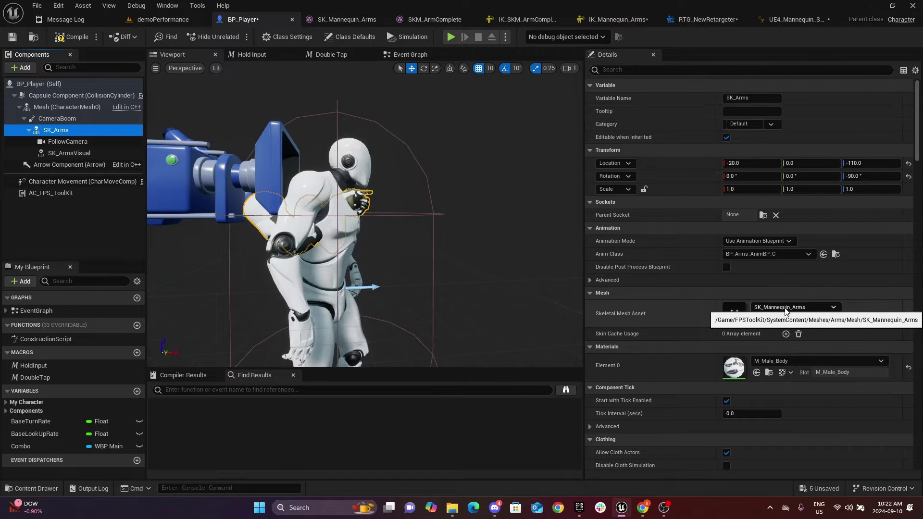
Step: Assign UE4_Mannequin_Skeleton_AnimBlueprint as the Anim Class of the SK_ArmsVisual component in BP_Player
click(80, 155)
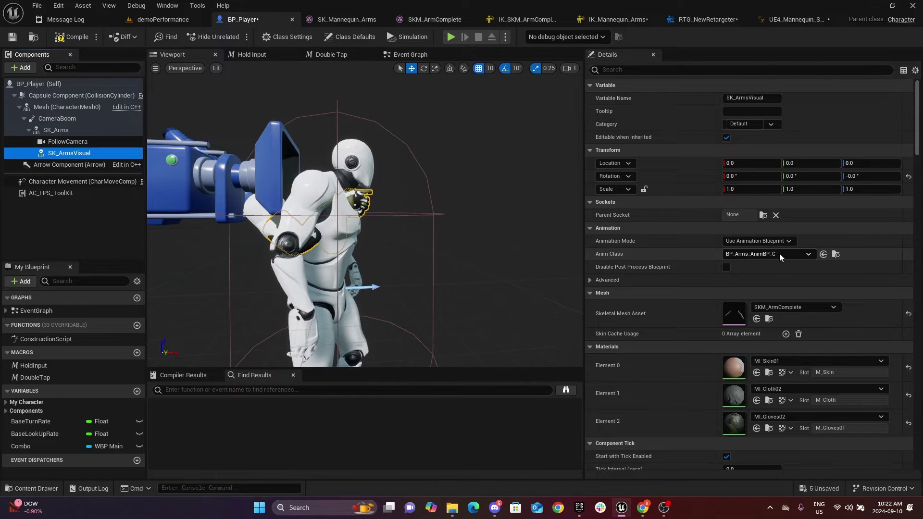
click(788, 19)
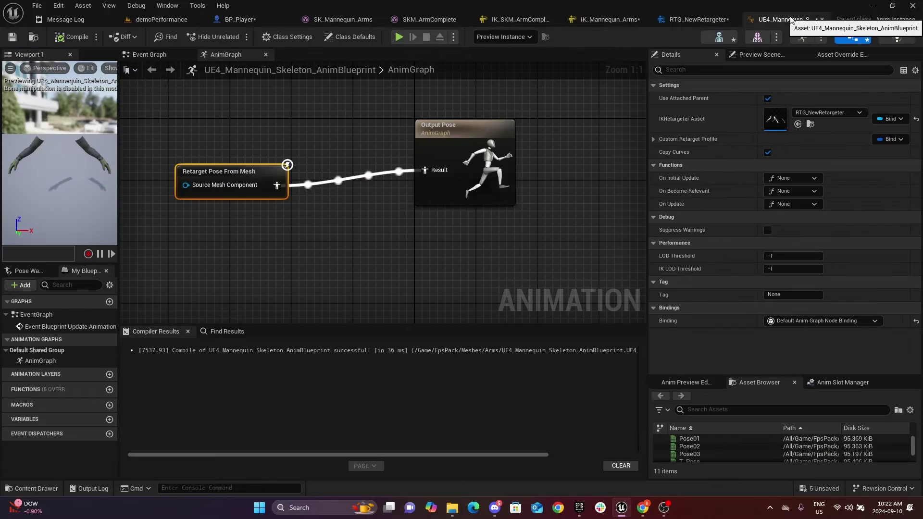
click(33, 38)
click(259, 21)
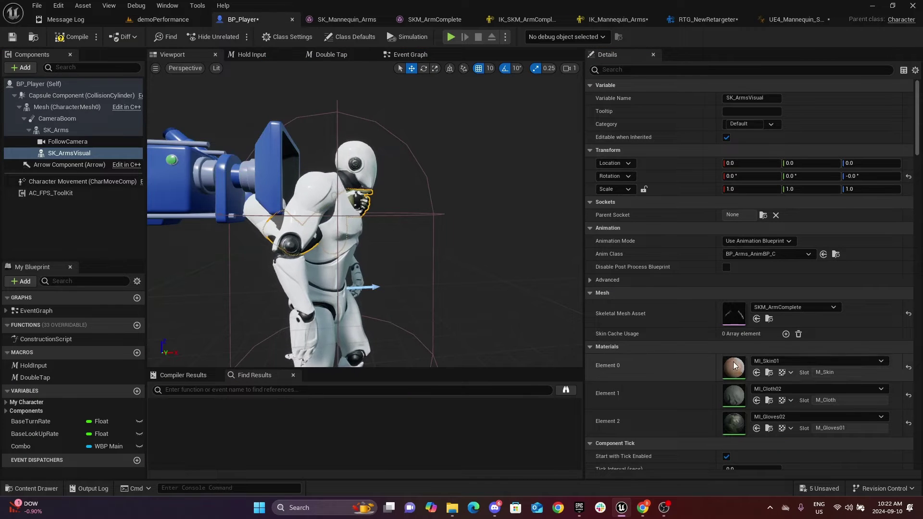
click(825, 254)
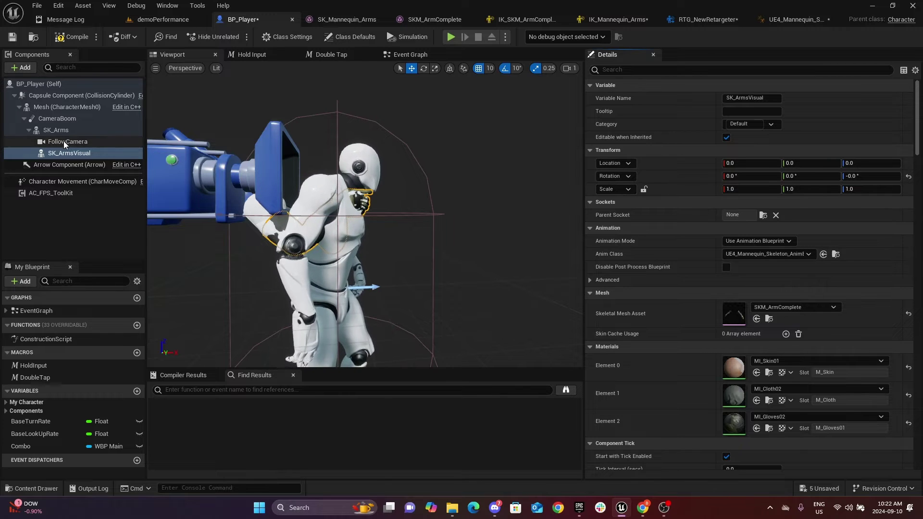
Step: Turn off the Visible rendering option on the SK_Arms component
click(57, 131)
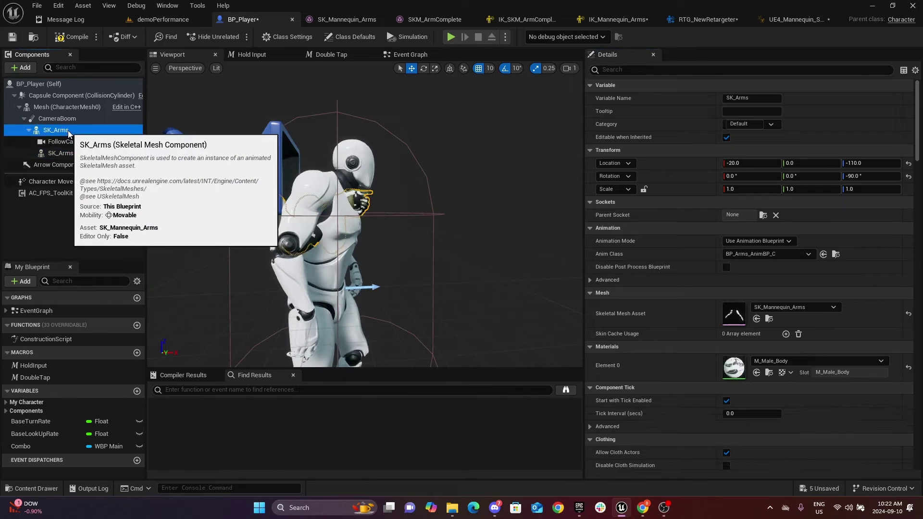
click(636, 70)
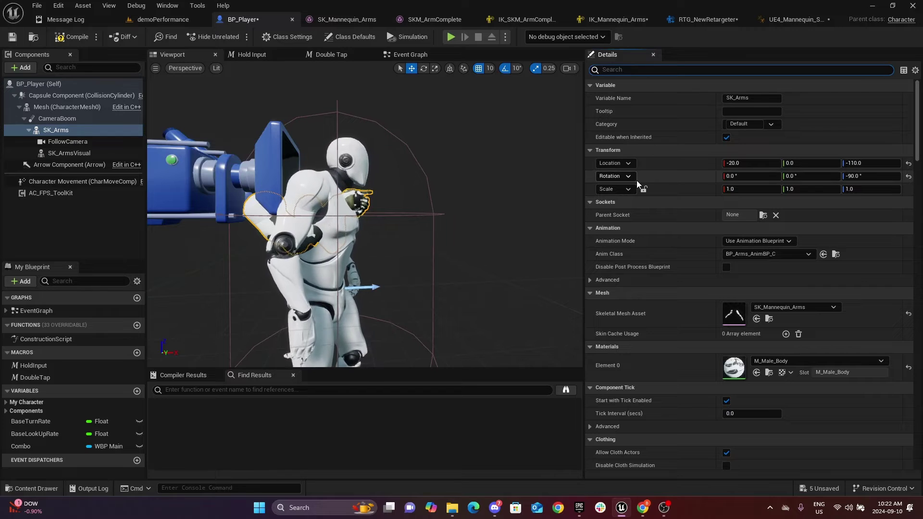
text(vis)
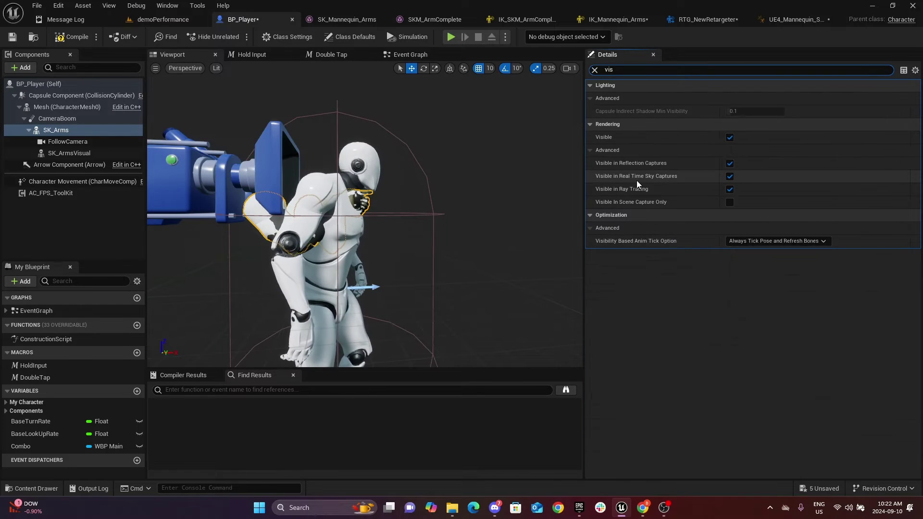
click(730, 138)
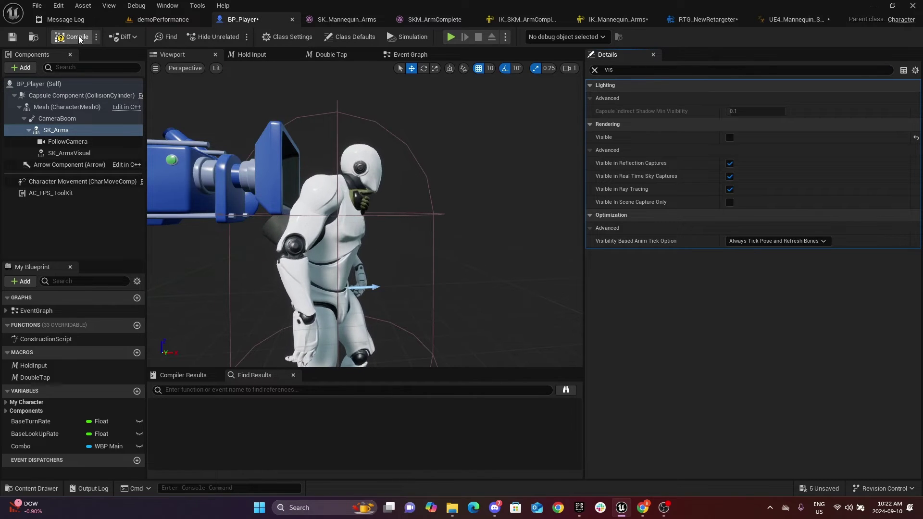
Step: Play the demoPerformance level, pick up the shotgun, walk, aim and fire to check the retargeted arms, and stop the session
click(161, 22)
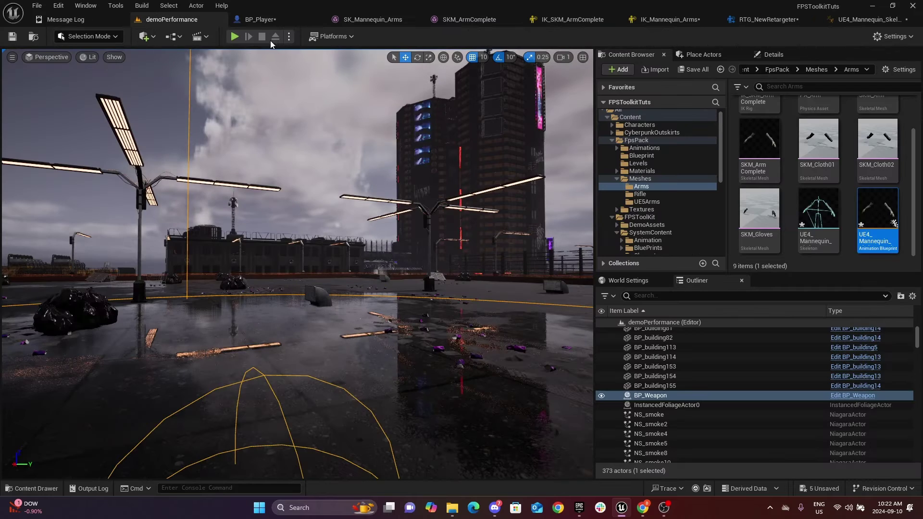
click(235, 36)
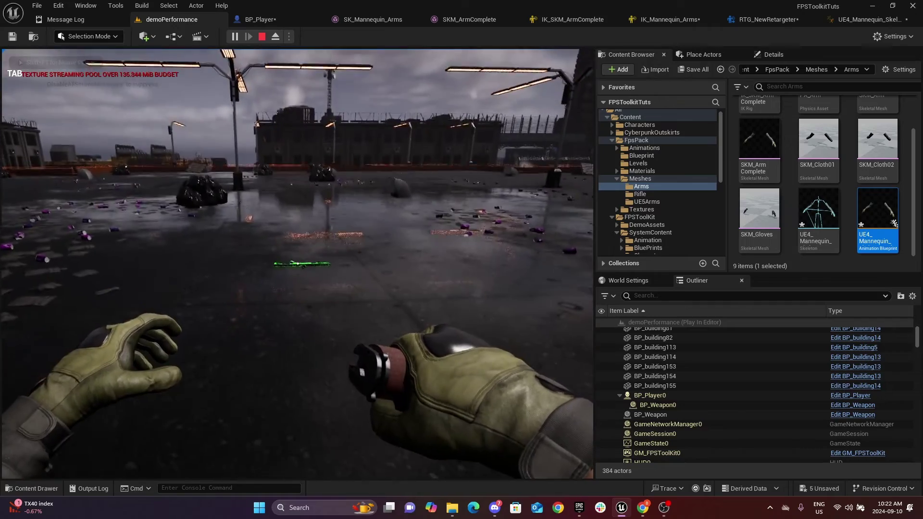
key(w)
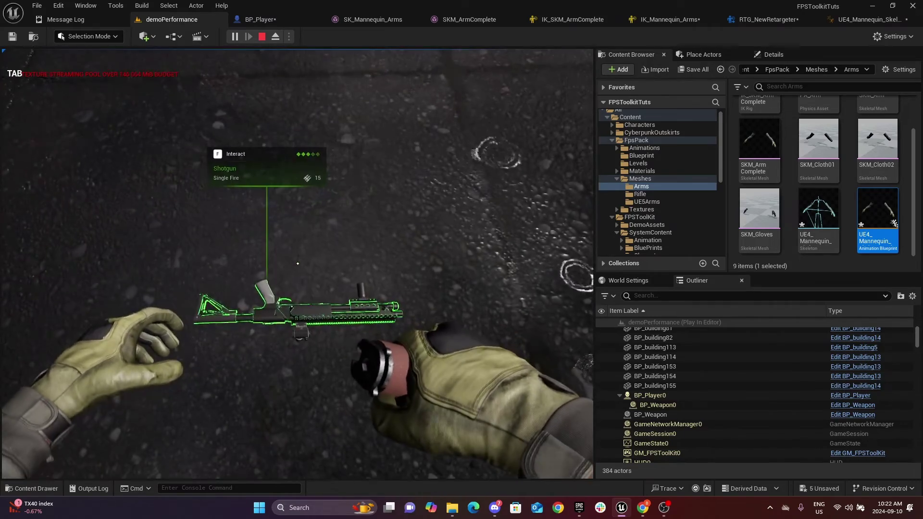
key(e)
key(w)
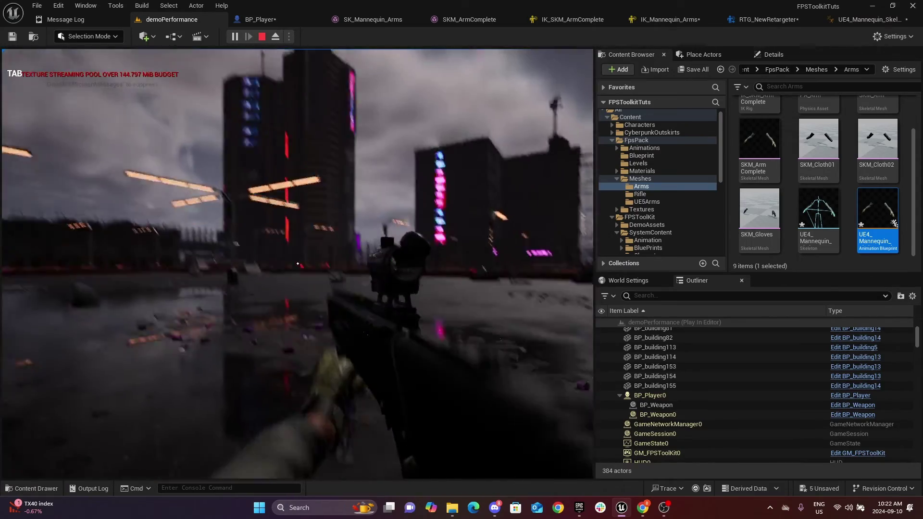
key(w)
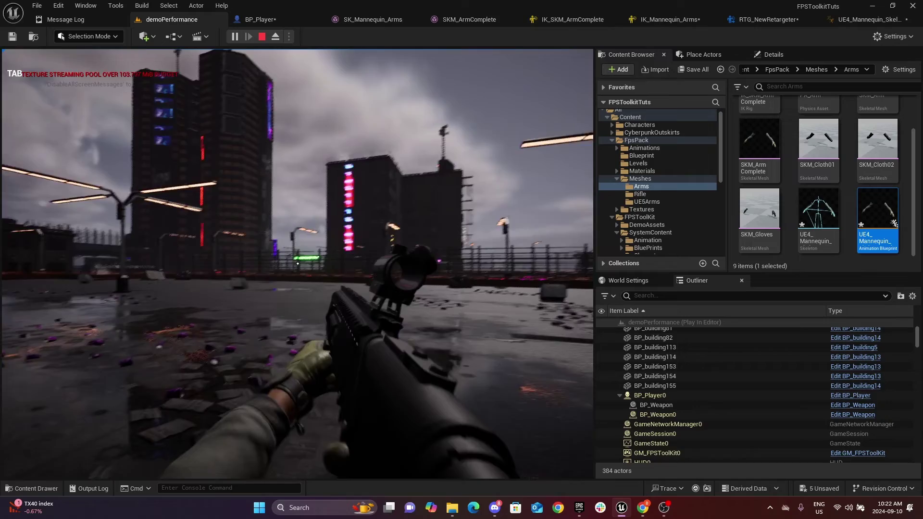
right_click(298, 264)
click(298, 263)
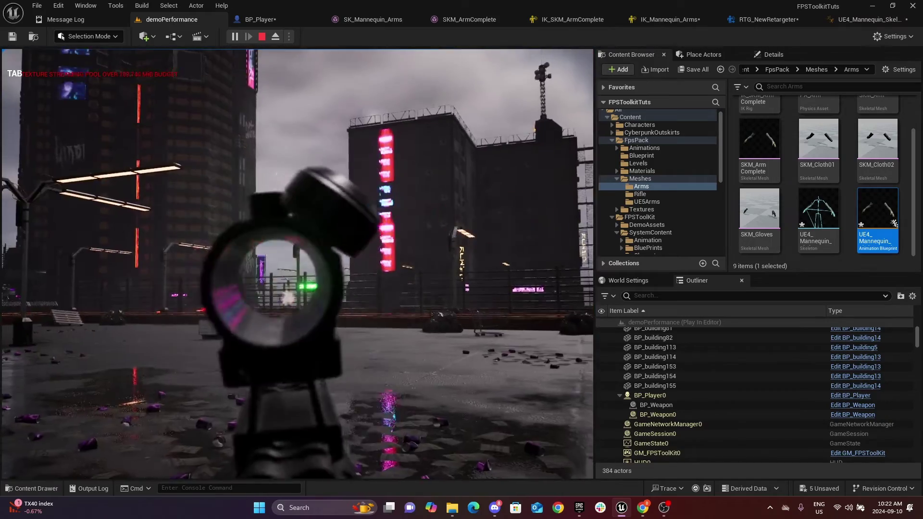
right_click(297, 263)
key(Escape)
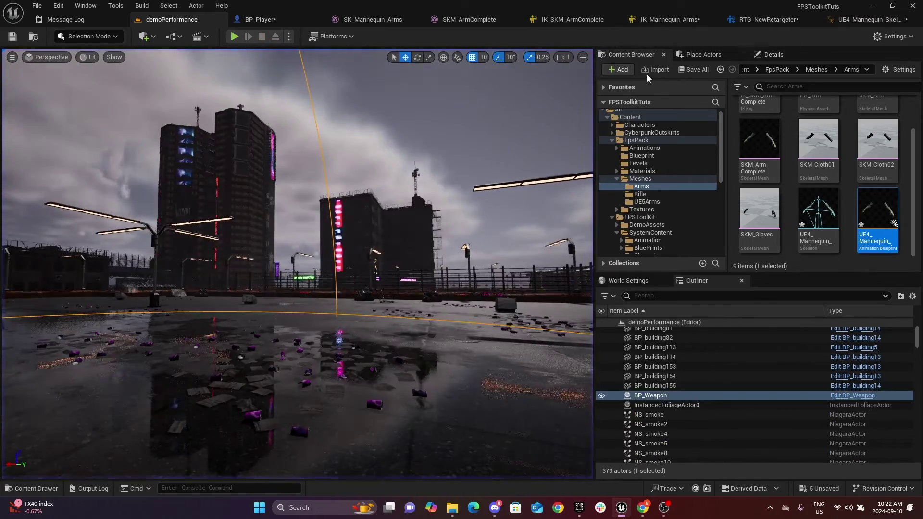
Step: Search the whole Content folder for "weapon state" and open the DT_WeaponState data table
click(634, 118)
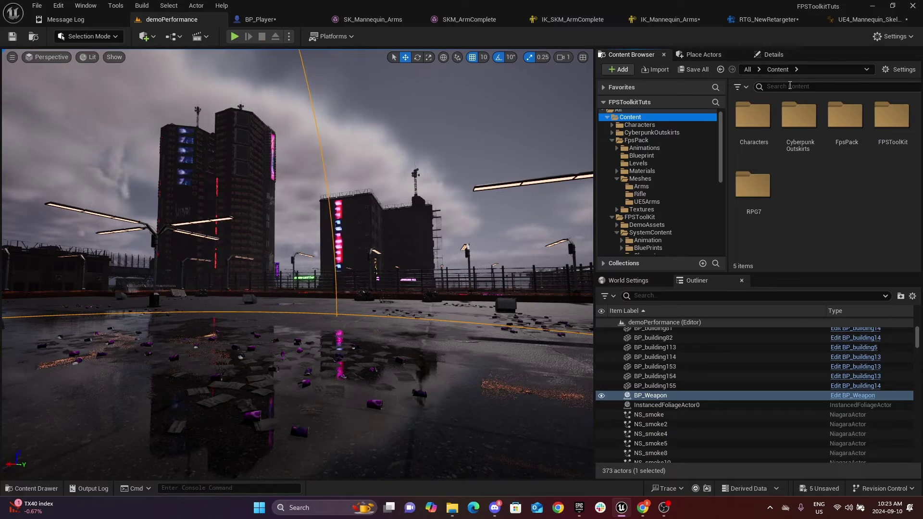
click(891, 130)
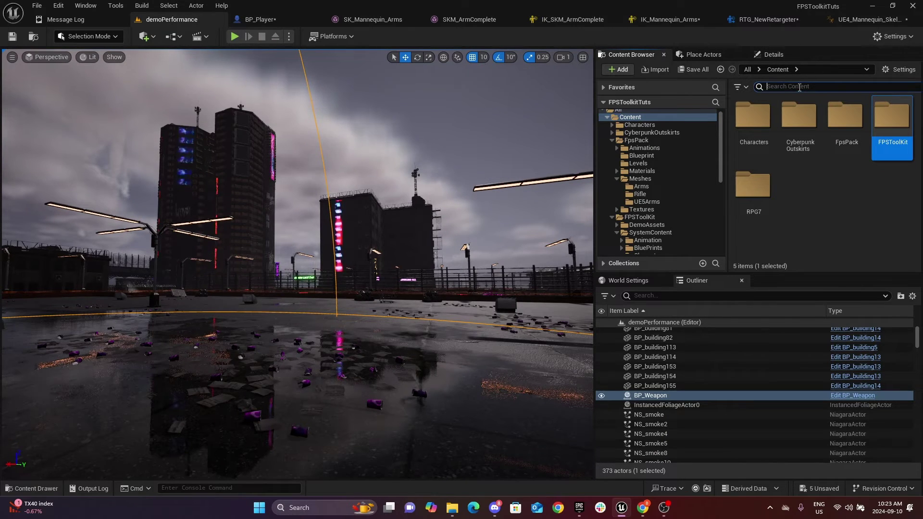
text(weapon state)
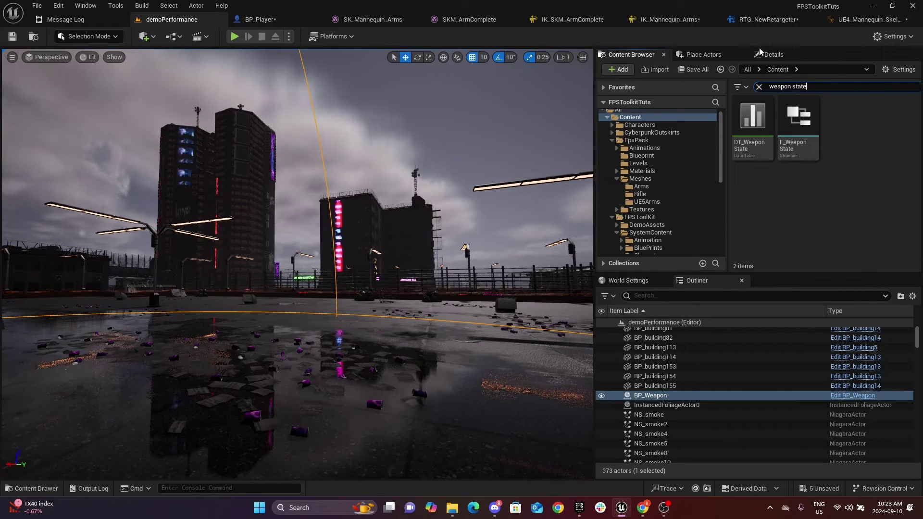
drag(756, 131, 760, 135)
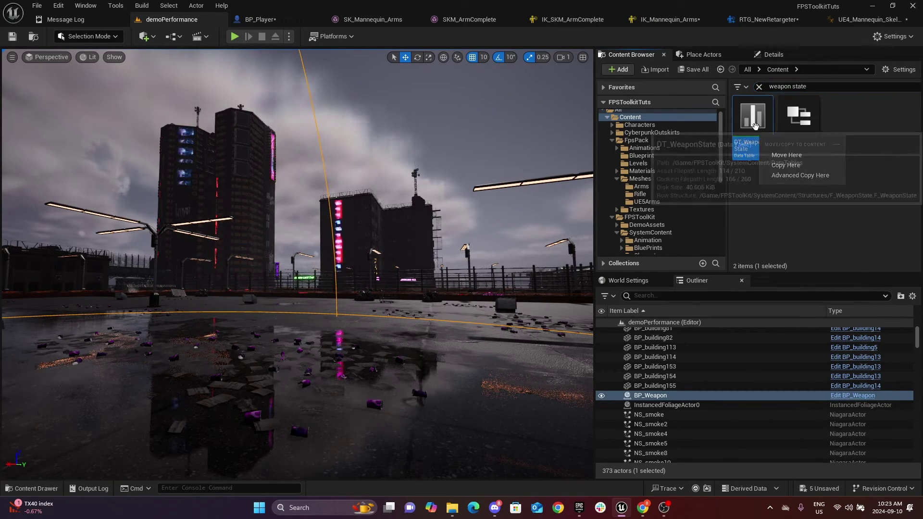
click(756, 127)
double_click(756, 126)
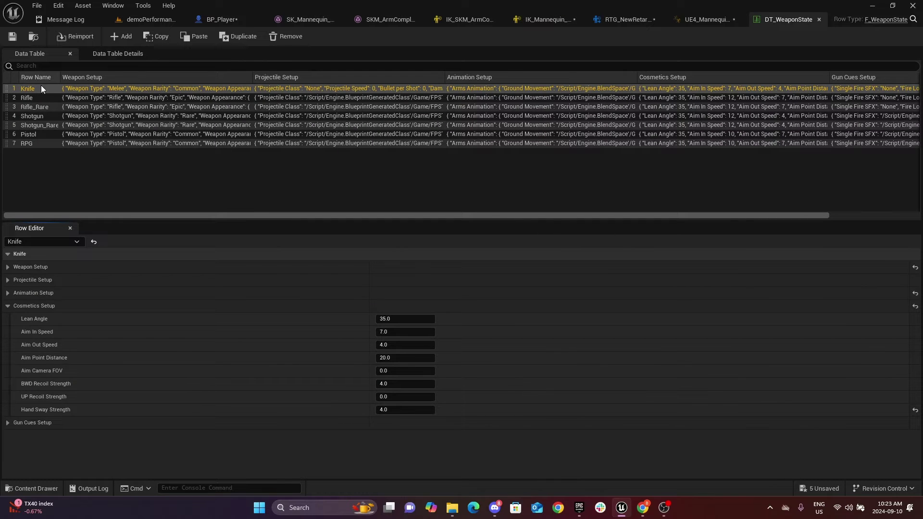
Step: In the Shotgun row's Cosmetics Setup, set Hand Sway Strength to 6, BWD Recoil Strength to 8 and UP Recoil Strength to 2
click(46, 116)
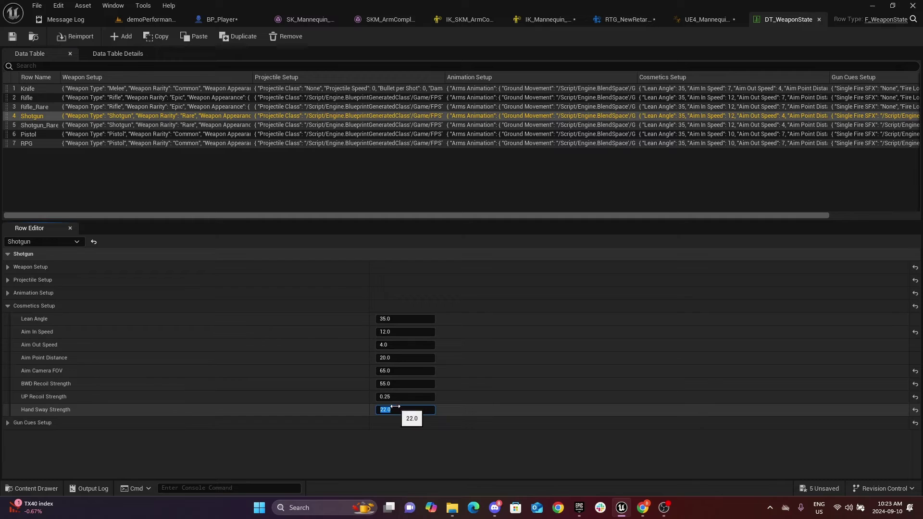
text(6)
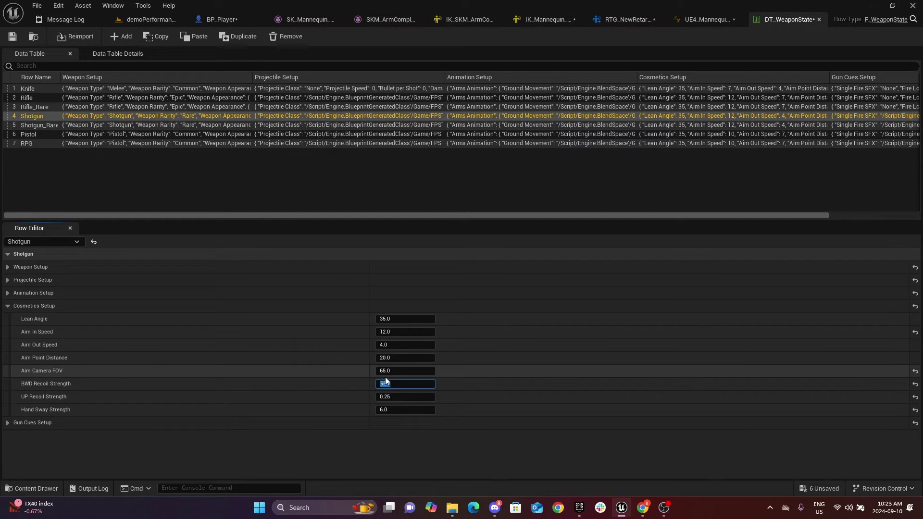
text(8)
key(Return)
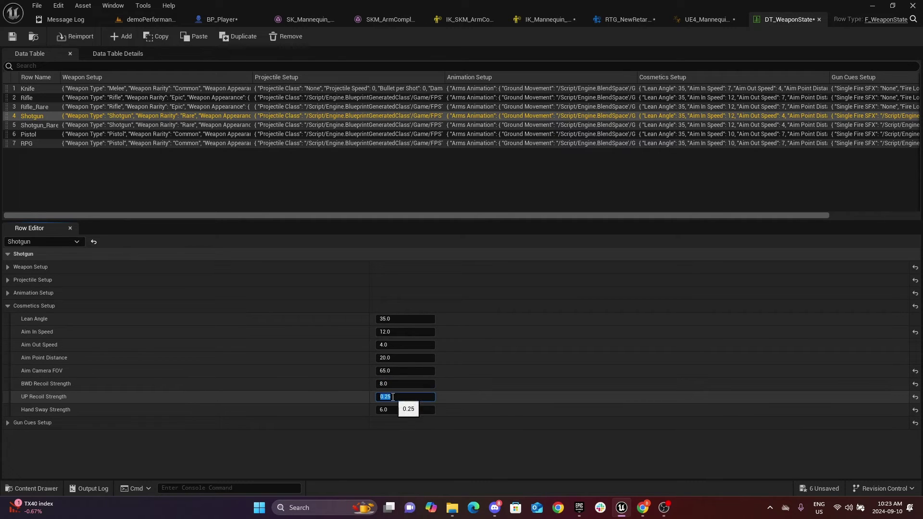
text(2)
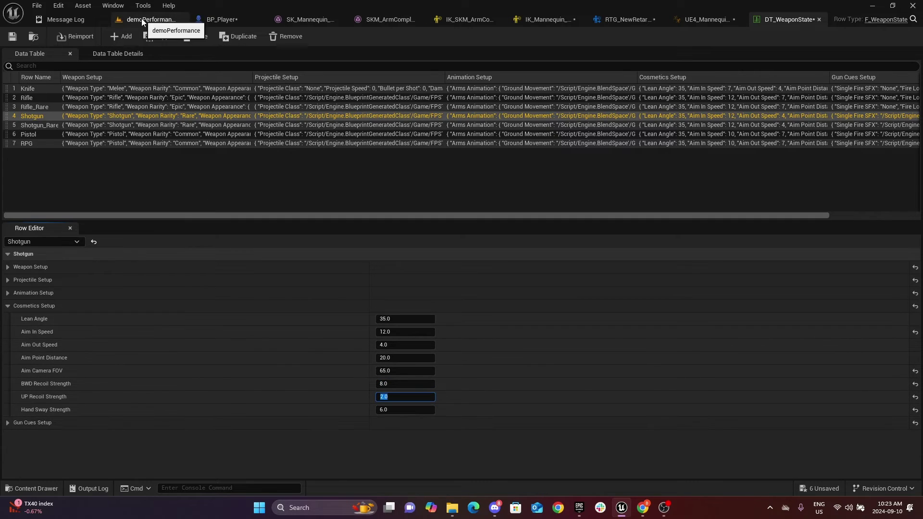
Step: Focus on BP_Weapon in the demoPerformance level and move it slightly in the positive Y direction
click(142, 19)
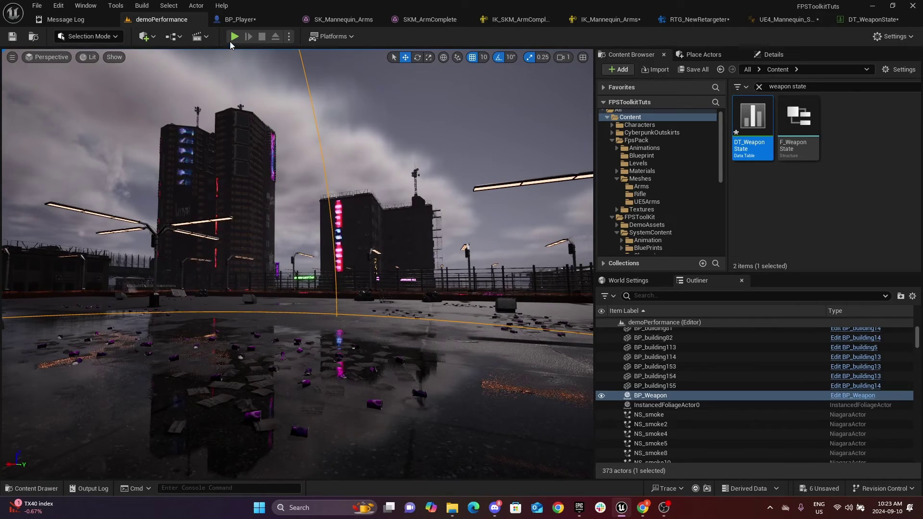
key(f)
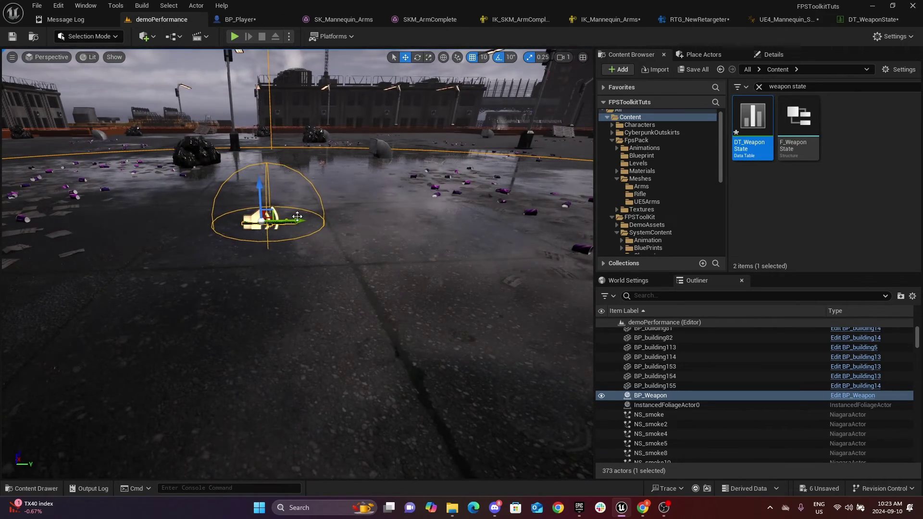
drag(299, 219, 321, 219)
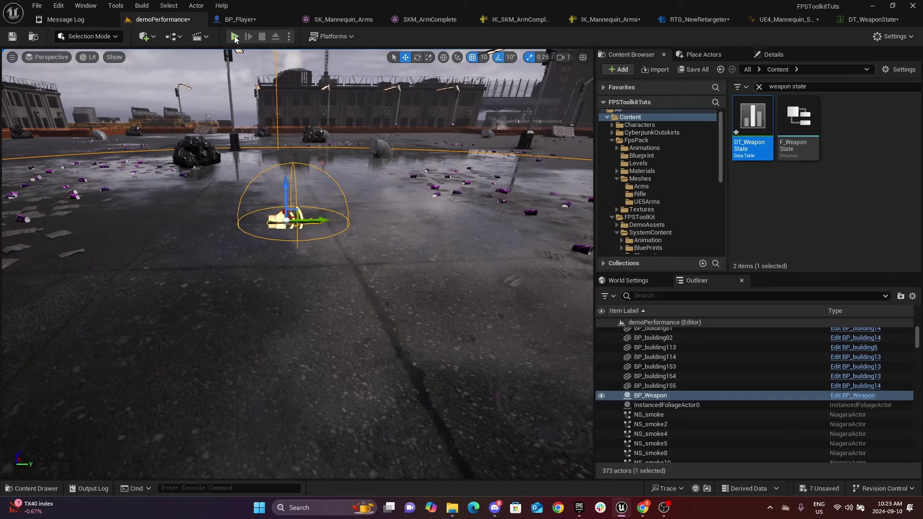
Step: Play the demoPerformance level, pick up the shotgun and walk around to check the adjusted hand sway
click(235, 37)
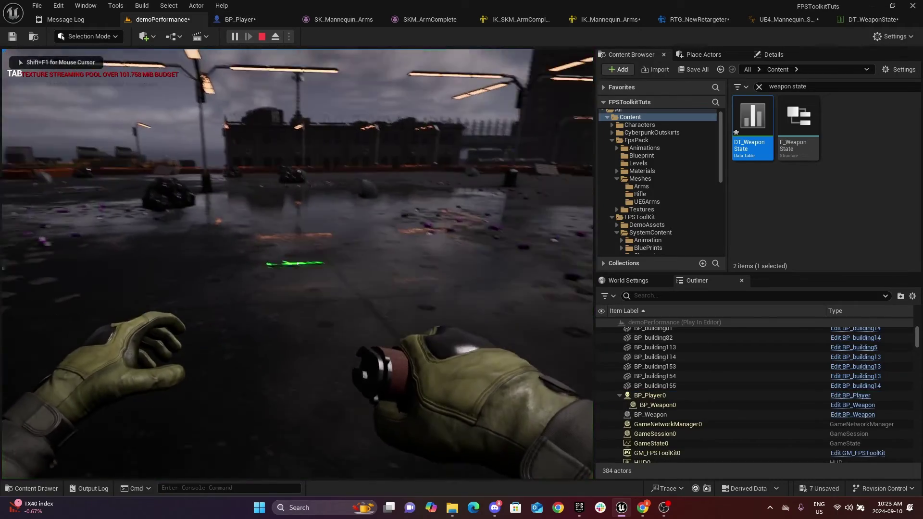
key(w)
key(e)
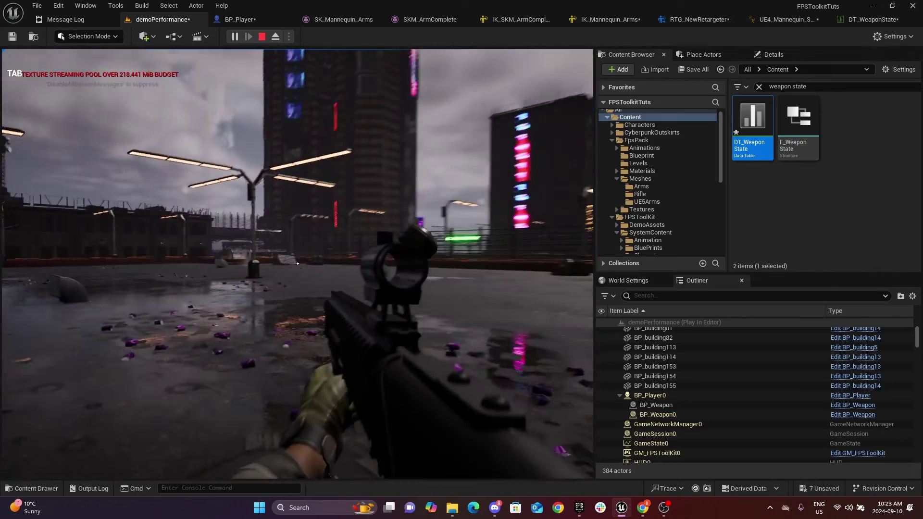
key(w)
key(w)
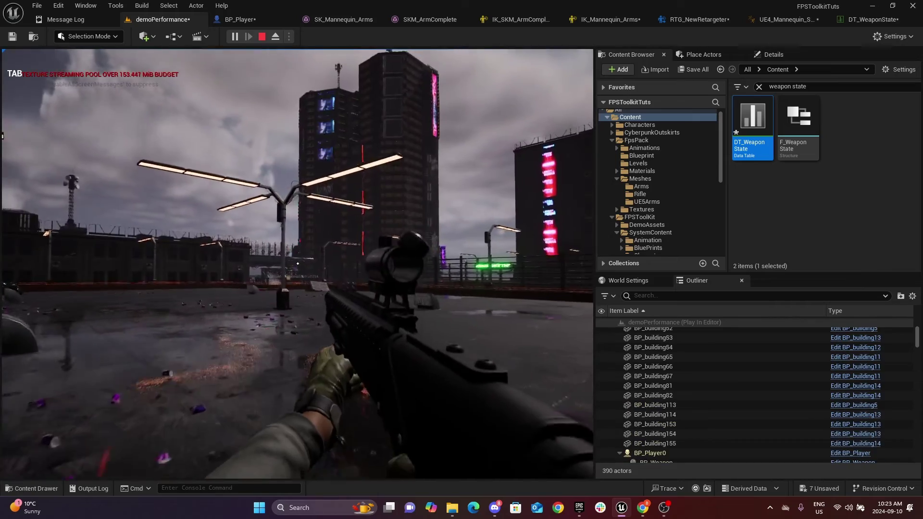
key(w)
key(w)
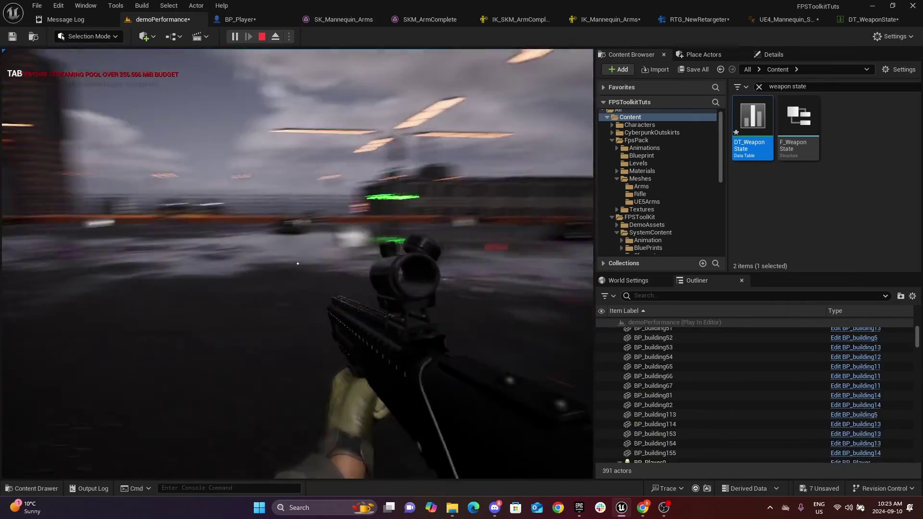
key(w)
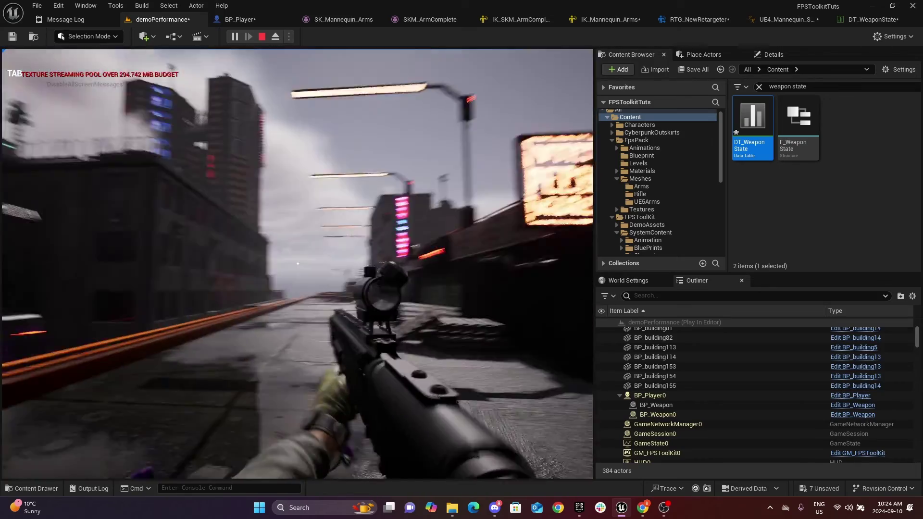
Step: Test aiming, firing, sprinting and jumping with the shotgun along the street and rooftop, and stop the play session
right_click(298, 264)
key(w)
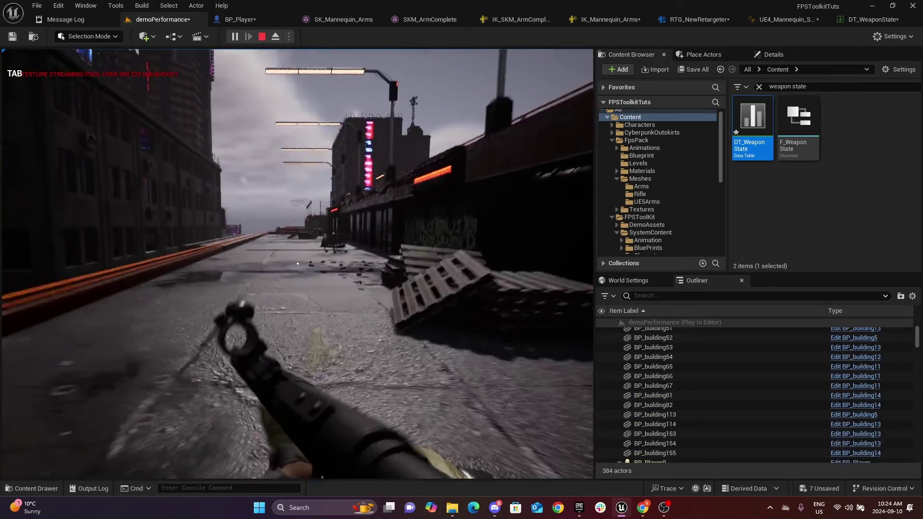
right_click(298, 263)
click(298, 264)
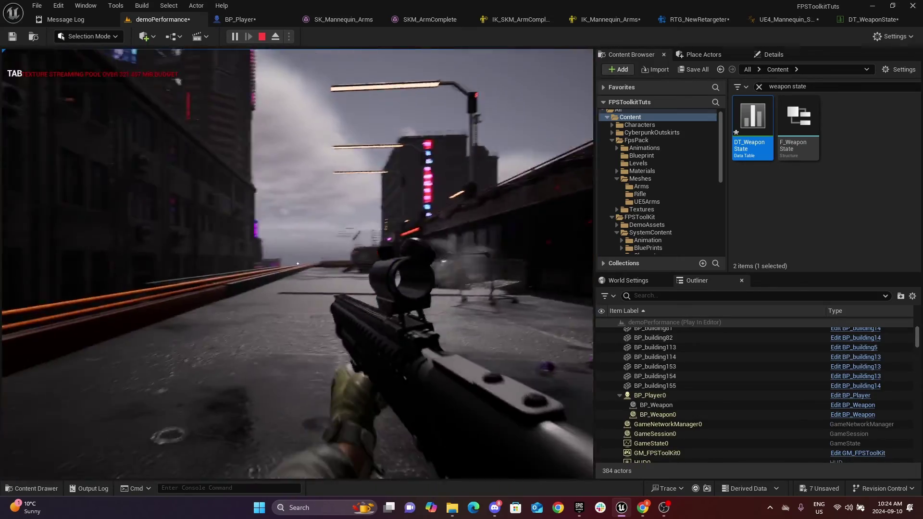
key(w)
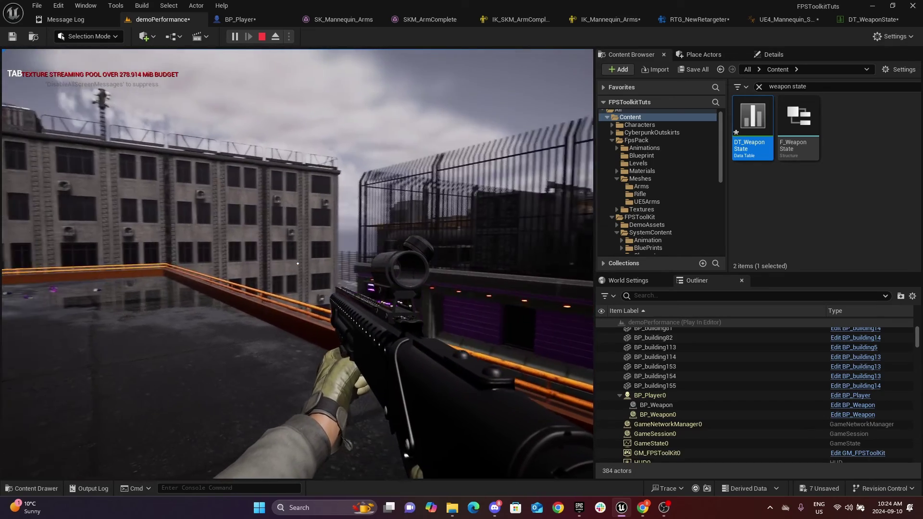
key(shift+w)
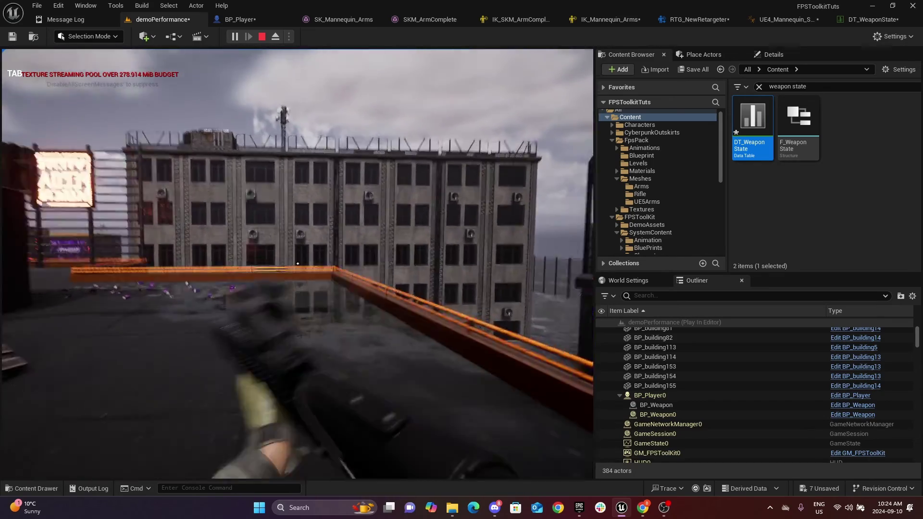
key(space)
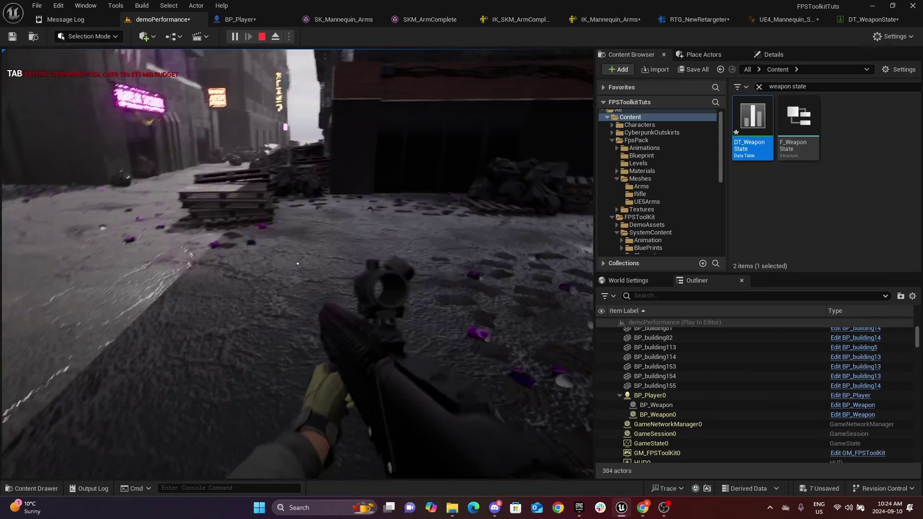
key(Escape)
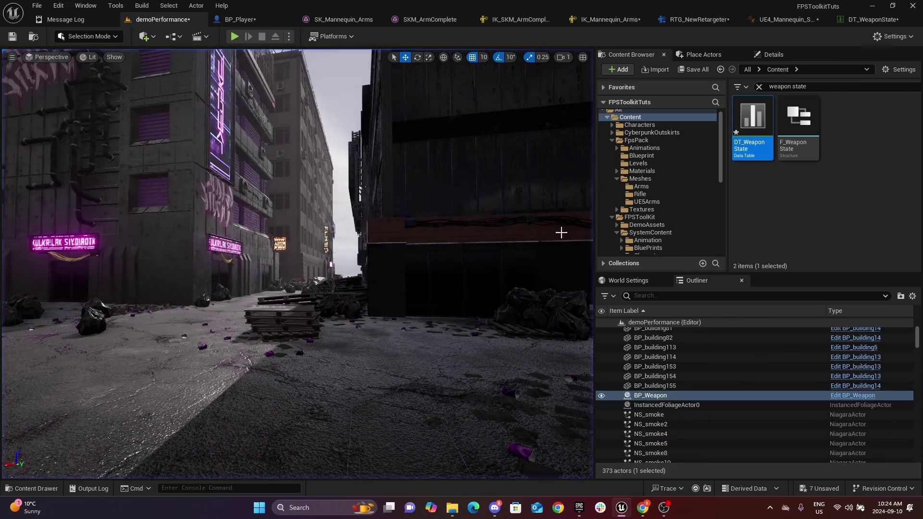